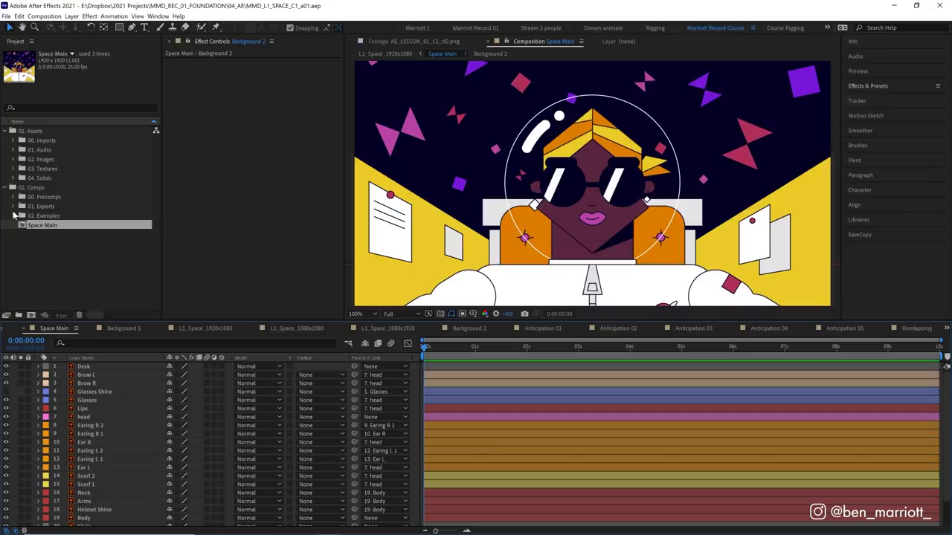
# Step: Open Anticipation 01 from 02. Examples > 02. Anticipation and preview the square's motion
pyautogui.click(44, 218)
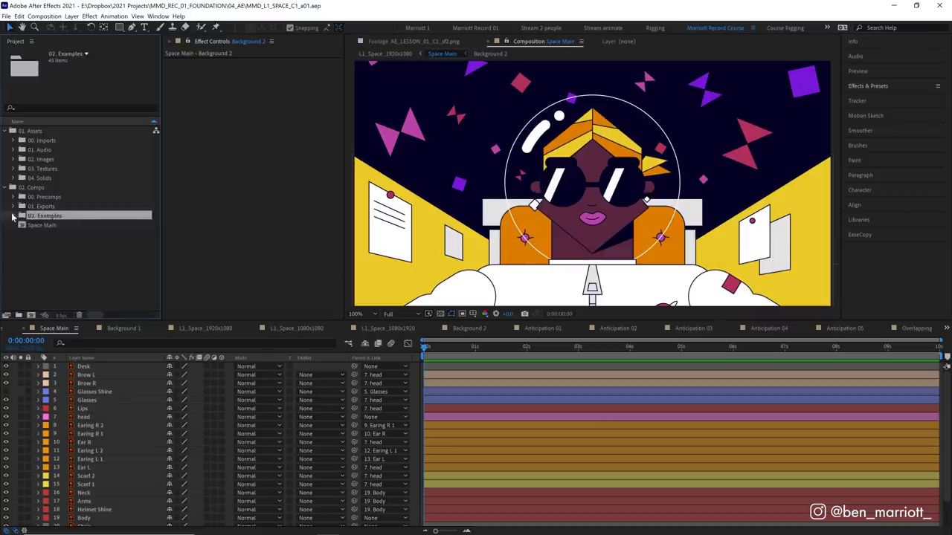
pyautogui.click(12, 216)
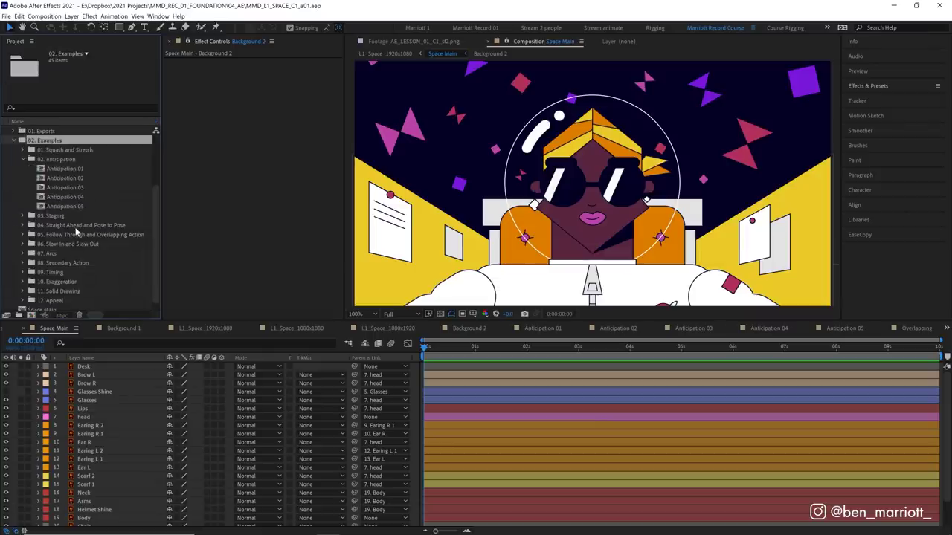
pyautogui.press('Down')
pyautogui.press('Down')
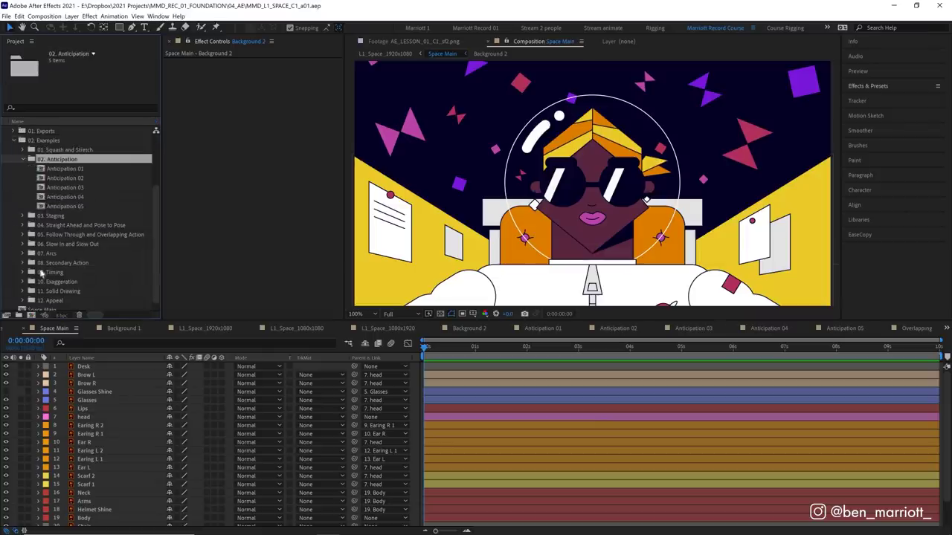
pyautogui.doubleClick(74, 169)
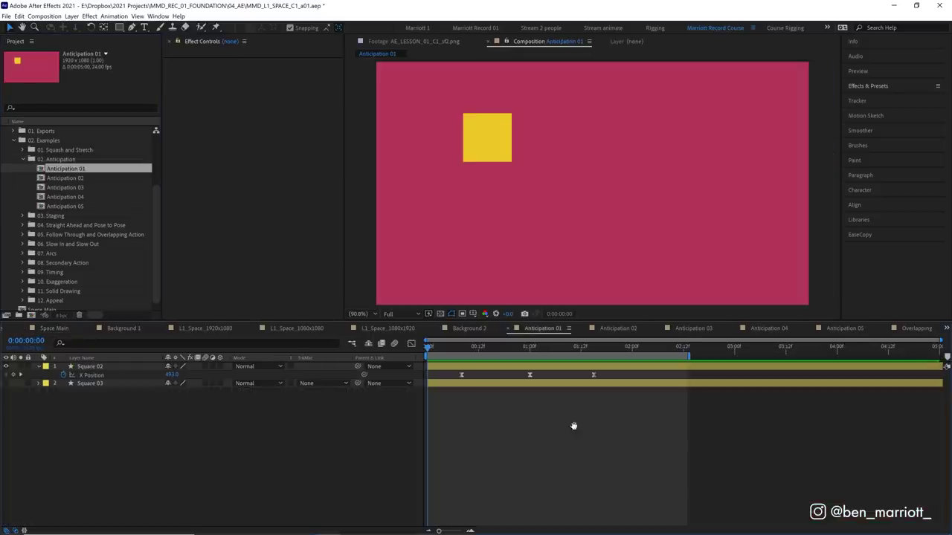
pyautogui.press('space')
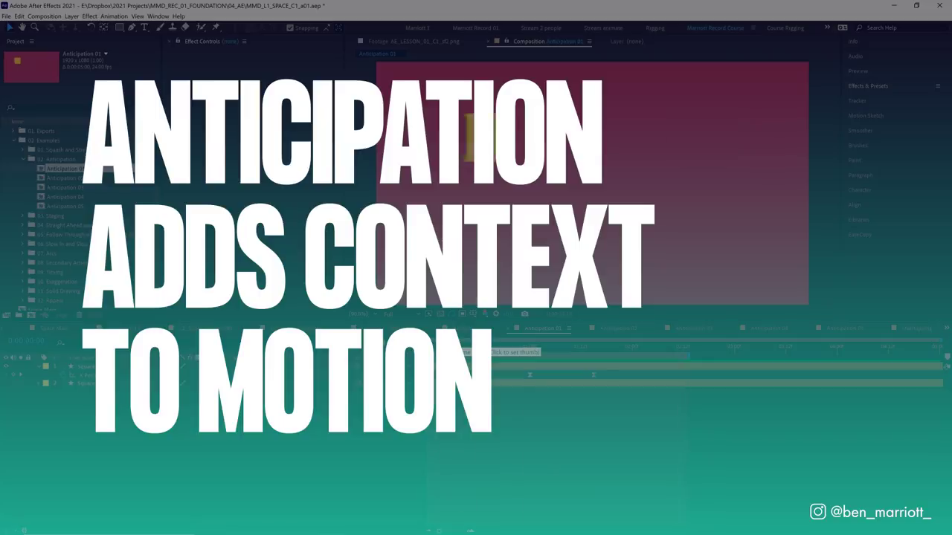
pyautogui.click(470, 348)
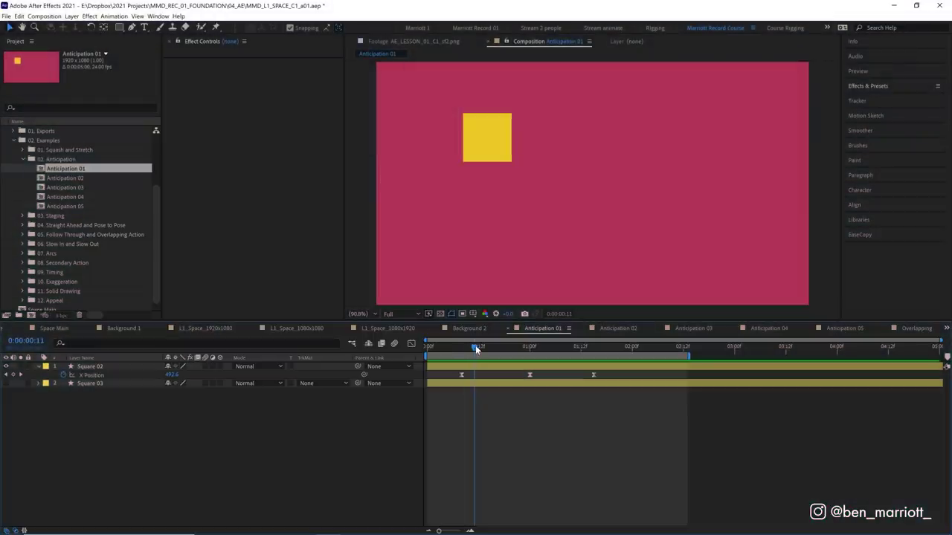
pyautogui.moveTo(475, 345)
pyautogui.mouseDown()
pyautogui.moveTo(484, 348)
pyautogui.moveTo(466, 348)
pyautogui.mouseUp()
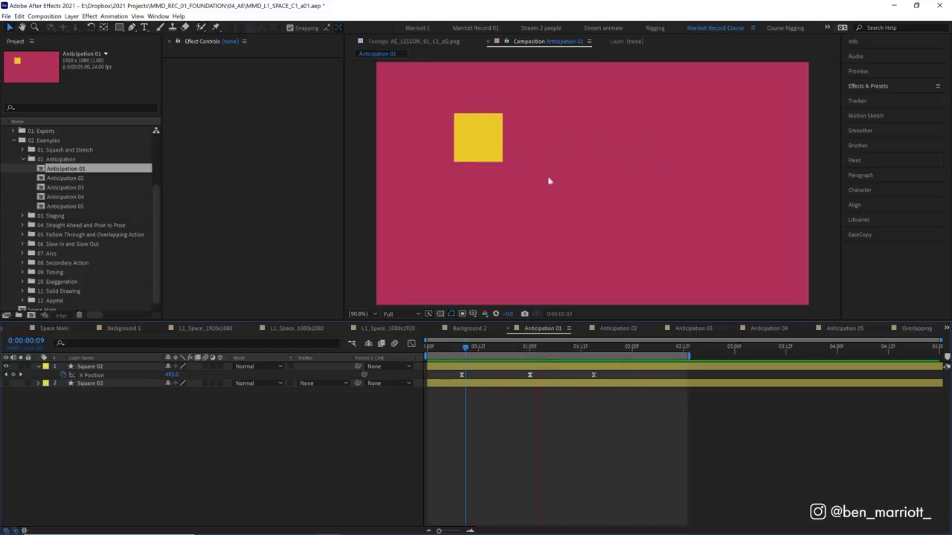
pyautogui.click(461, 349)
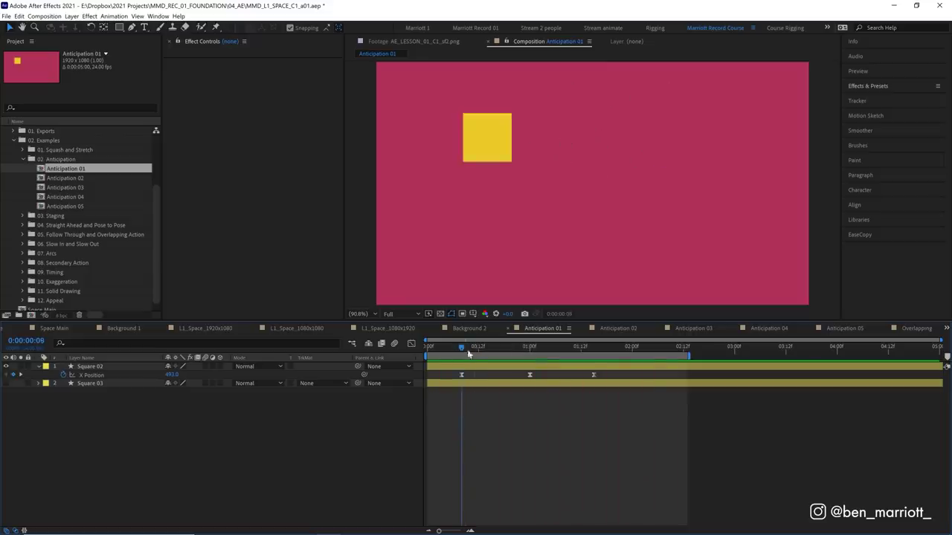
pyautogui.moveTo(469, 354); pyautogui.dragTo(595, 351)
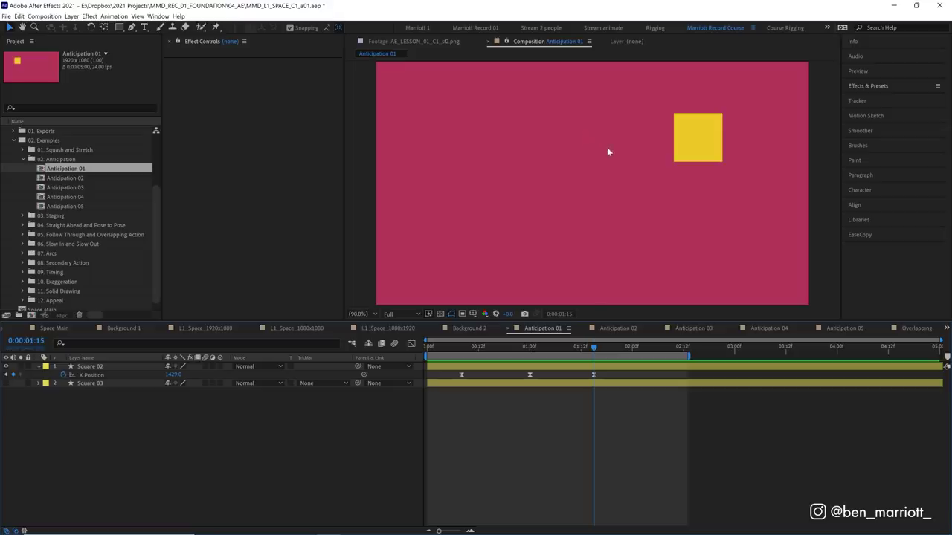
# Step: Scrub the Anticipation 01 timeline from frame 5 to frame 15
pyautogui.click(448, 347)
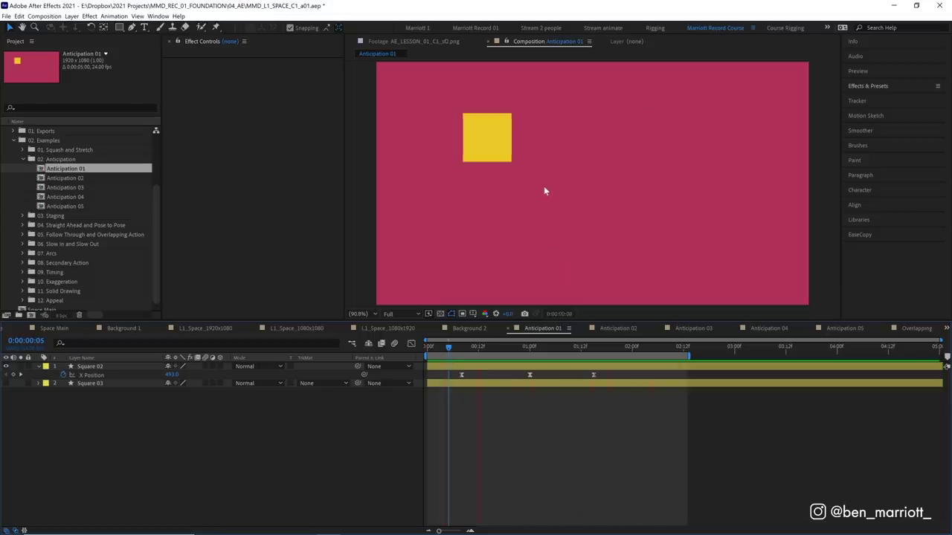
pyautogui.moveTo(473, 348); pyautogui.dragTo(599, 351)
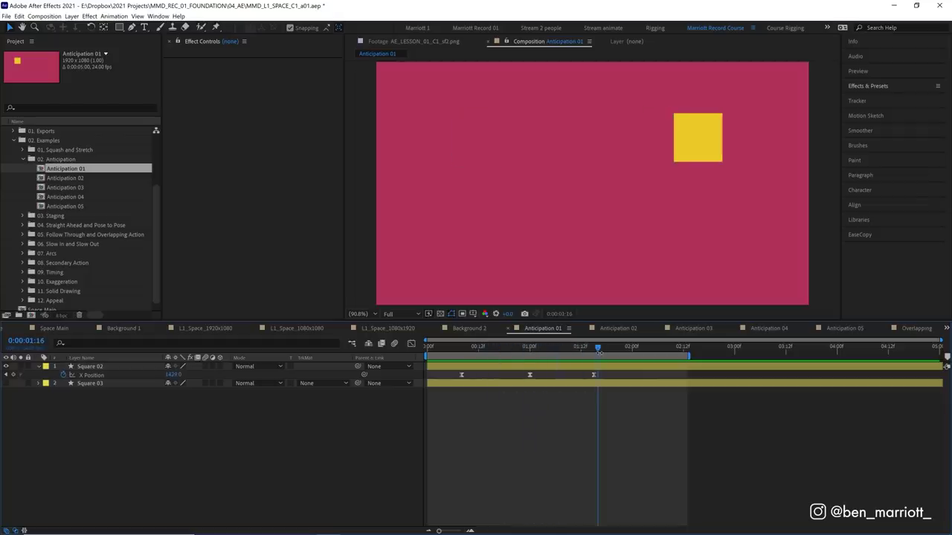
# Step: Show Square 03, hide Square 02, and reveal Square 03's X Position keyframes
pyautogui.hotkey('ctrl', 'z')
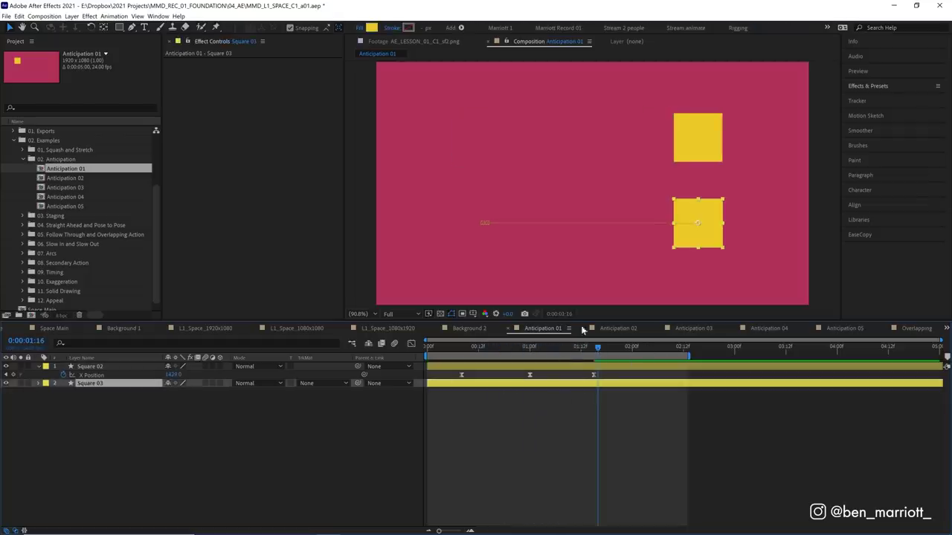
pyautogui.click(6, 367)
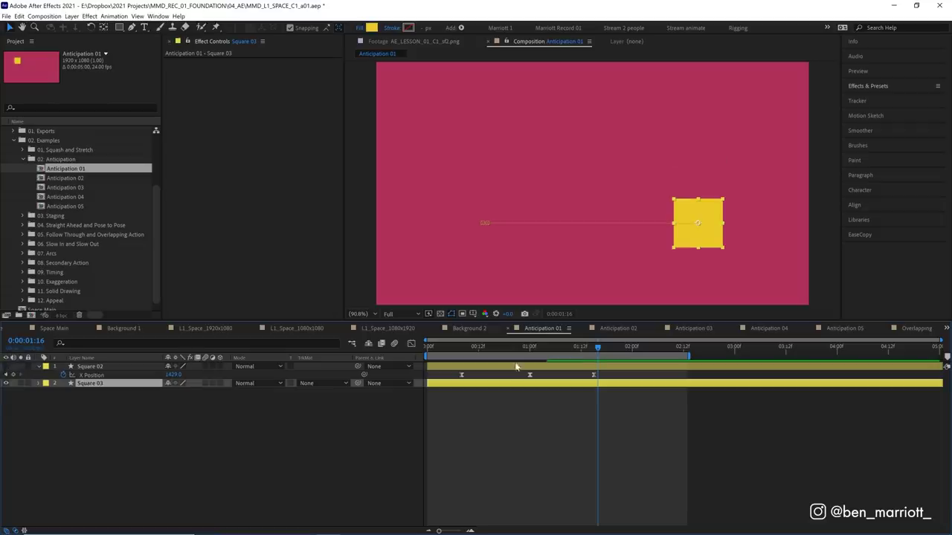
pyautogui.press('u')
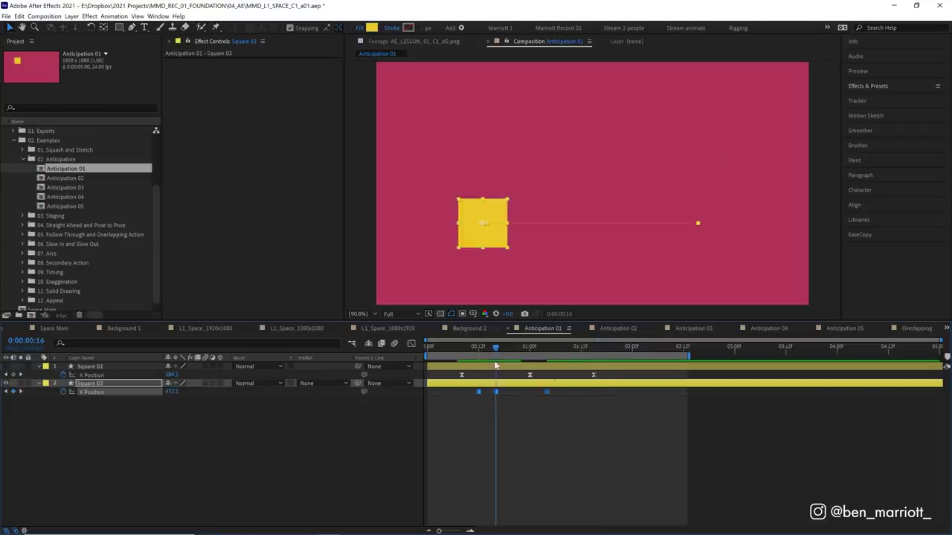
# Step: Scrub through Square 03's pull-back and move, selecting the final X Position keyframe at 1:04
pyautogui.moveTo(491, 372); pyautogui.dragTo(484, 400)
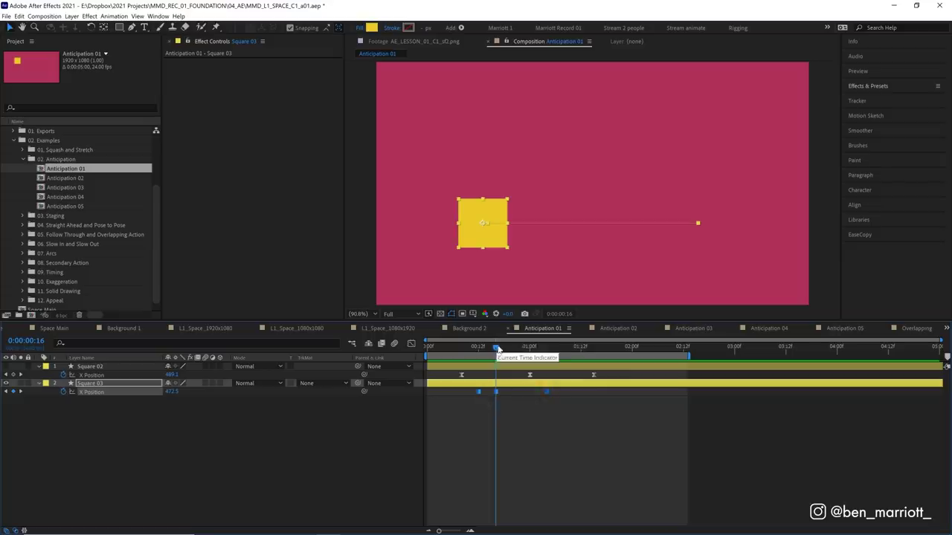
pyautogui.moveTo(497, 353)
pyautogui.mouseDown()
pyautogui.moveTo(568, 359)
pyautogui.moveTo(478, 354)
pyautogui.mouseUp()
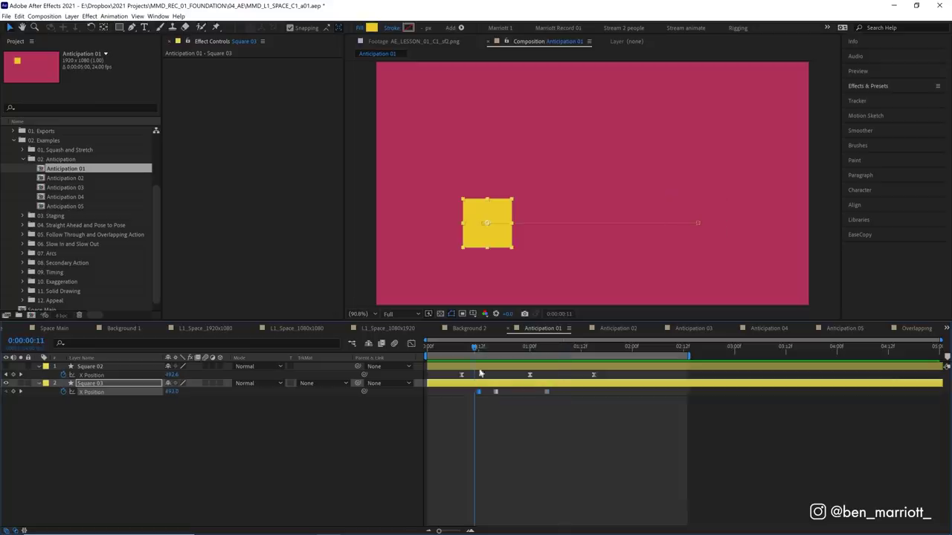
pyautogui.click(477, 392)
pyautogui.click(547, 348)
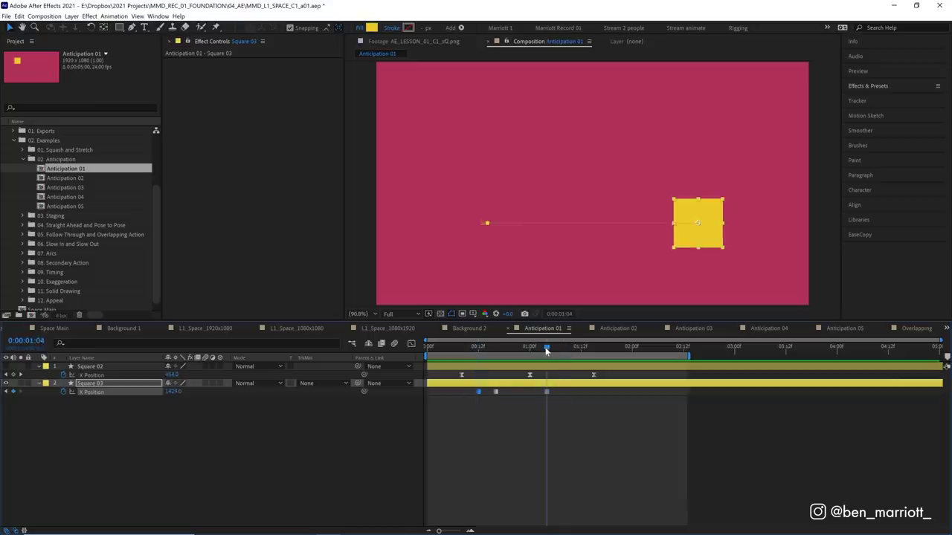
pyautogui.click(546, 391)
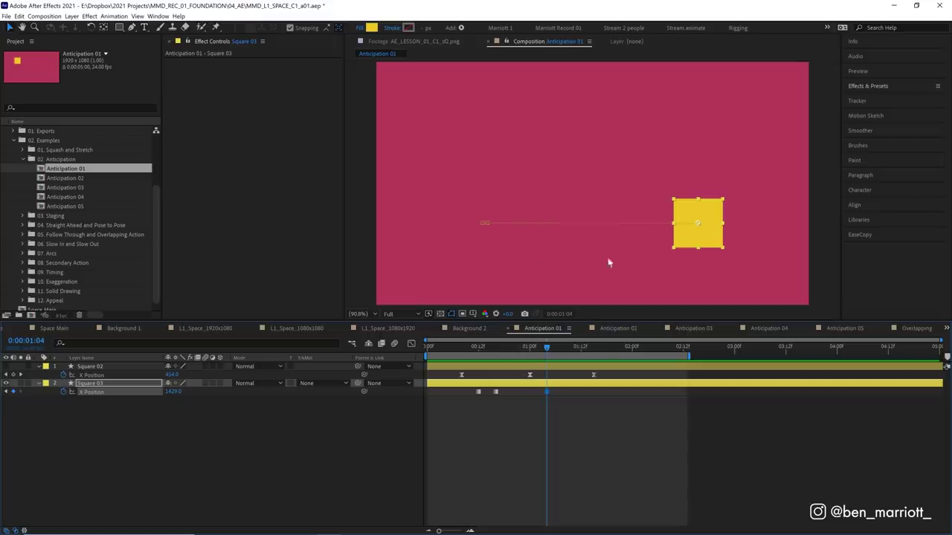
# Step: Preview Square 03 dipping to about 472.5 around frame 17 before moving right
pyautogui.click(497, 390)
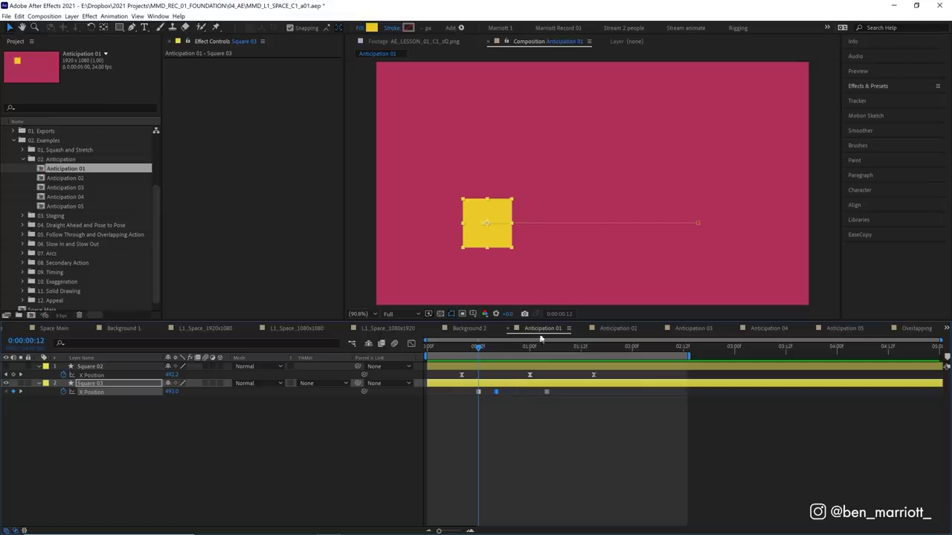
pyautogui.moveTo(480, 350); pyautogui.dragTo(499, 350)
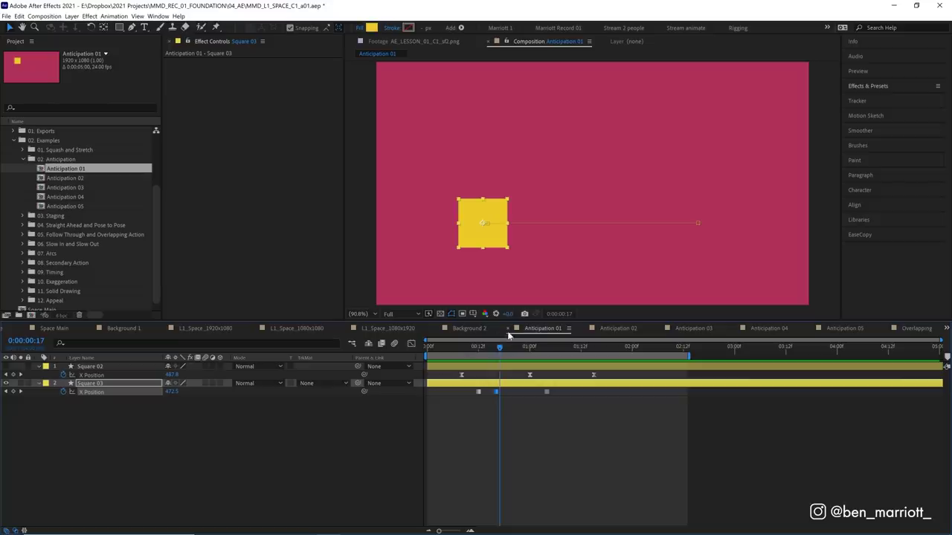
pyautogui.press('space')
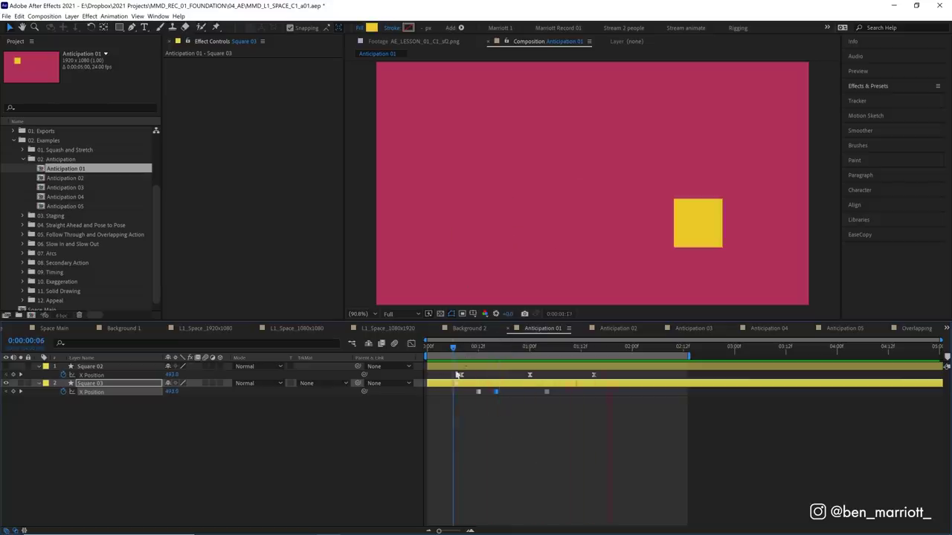
pyautogui.moveTo(475, 347); pyautogui.dragTo(485, 347)
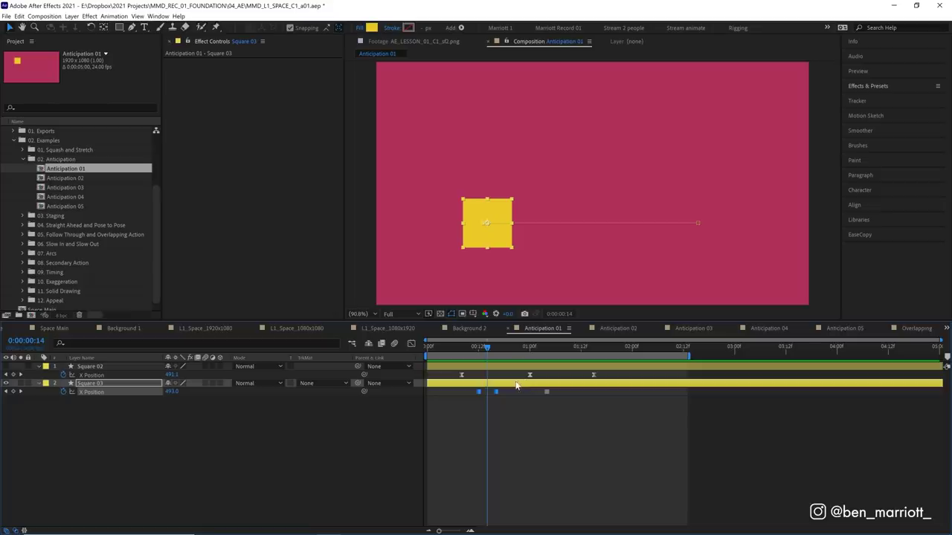
pyautogui.press('pageup')
pyautogui.press('pageup')
pyautogui.press('pageup')
pyautogui.press('pageup')
pyautogui.press('pageup')
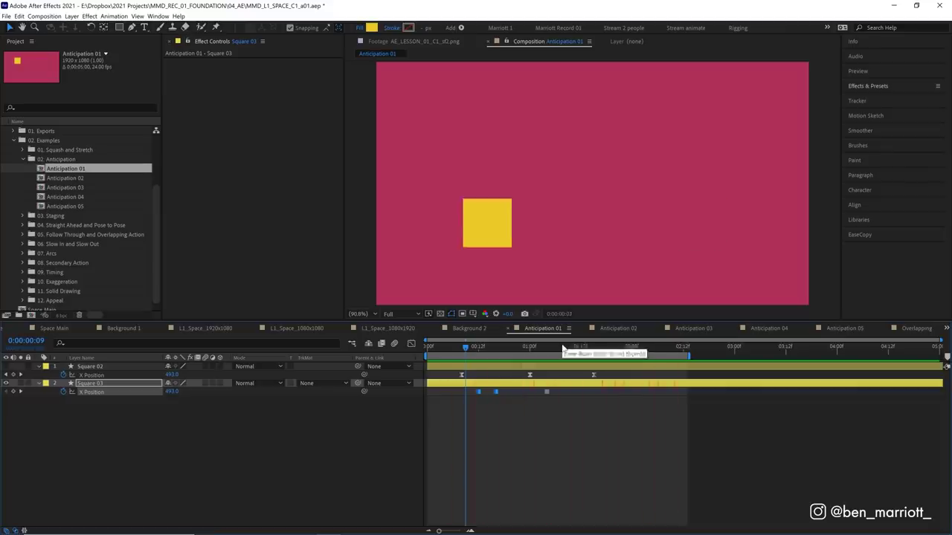
pyautogui.click(496, 392)
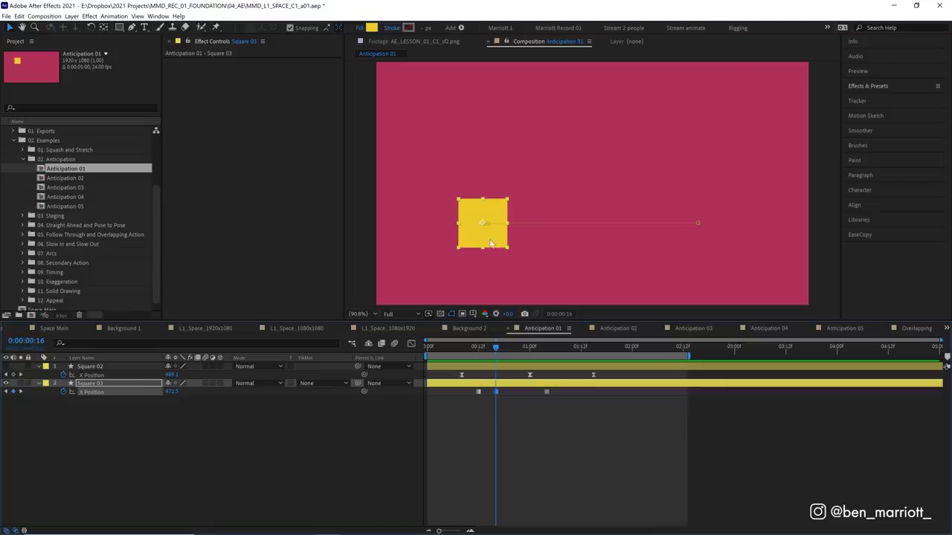
pyautogui.moveTo(489, 242); pyautogui.dragTo(567, 241)
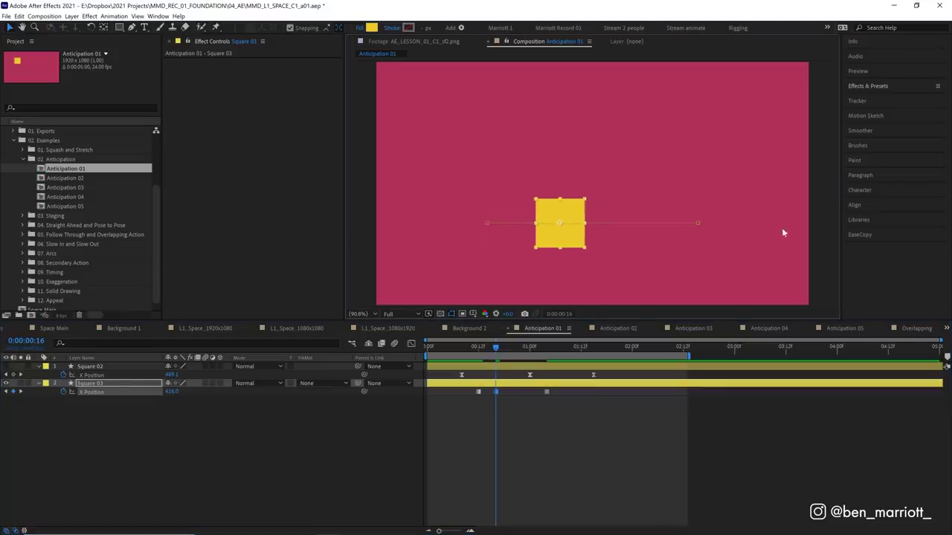
pyautogui.click(461, 347)
pyautogui.press('space')
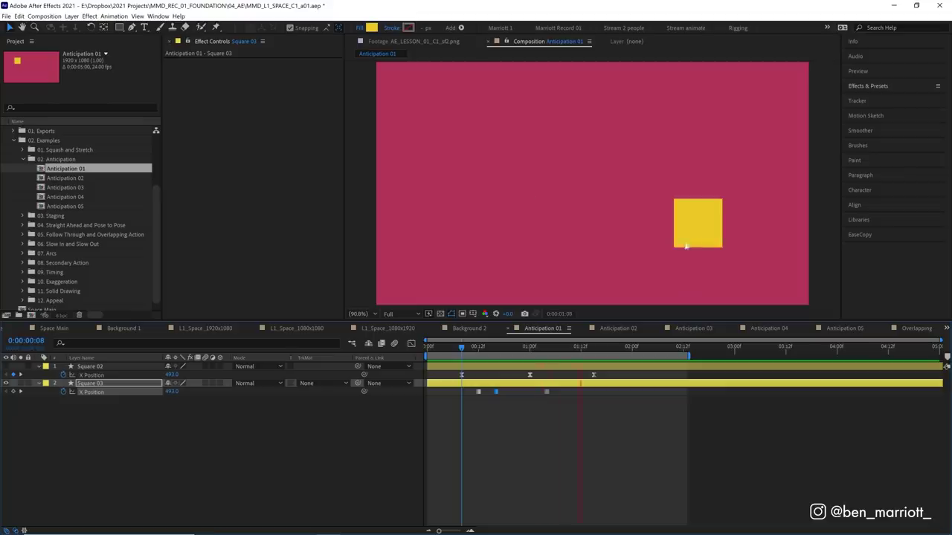
pyautogui.click(496, 392)
pyautogui.moveTo(563, 240); pyautogui.dragTo(485, 240)
pyautogui.click(453, 348)
pyautogui.click(497, 405)
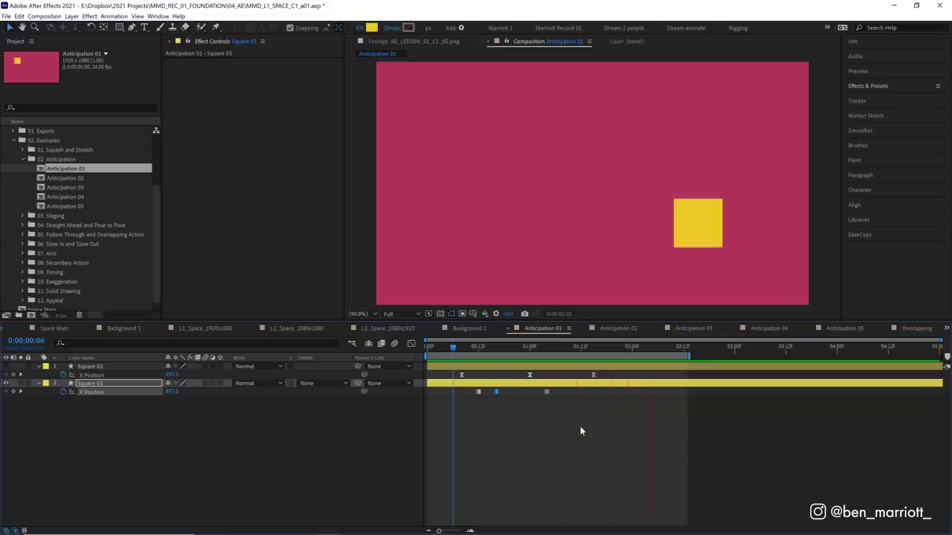
# Step: Stop the running preview
pyautogui.press('space')
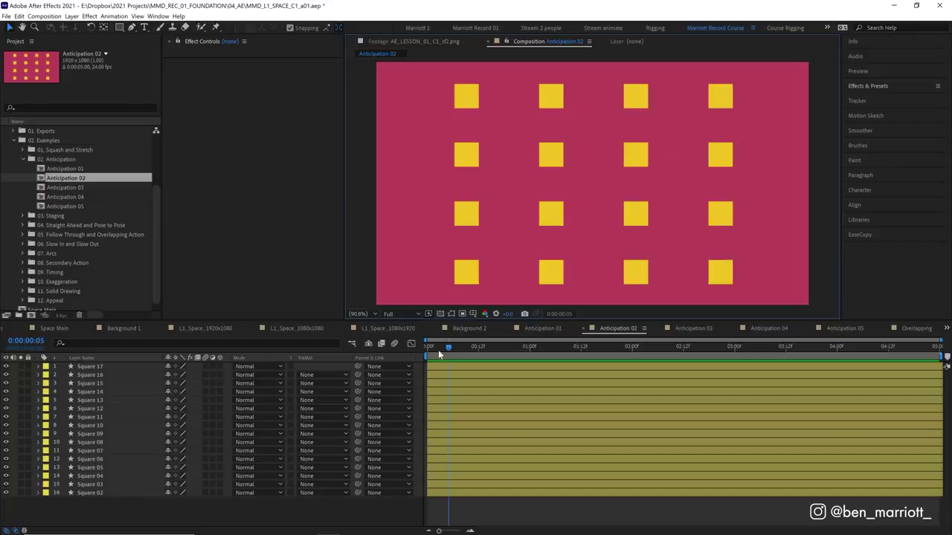
# Step: Rewind and preview Anticipation 02, then switch to the Anticipation 03 composition
pyautogui.moveTo(447, 347); pyautogui.dragTo(432, 348)
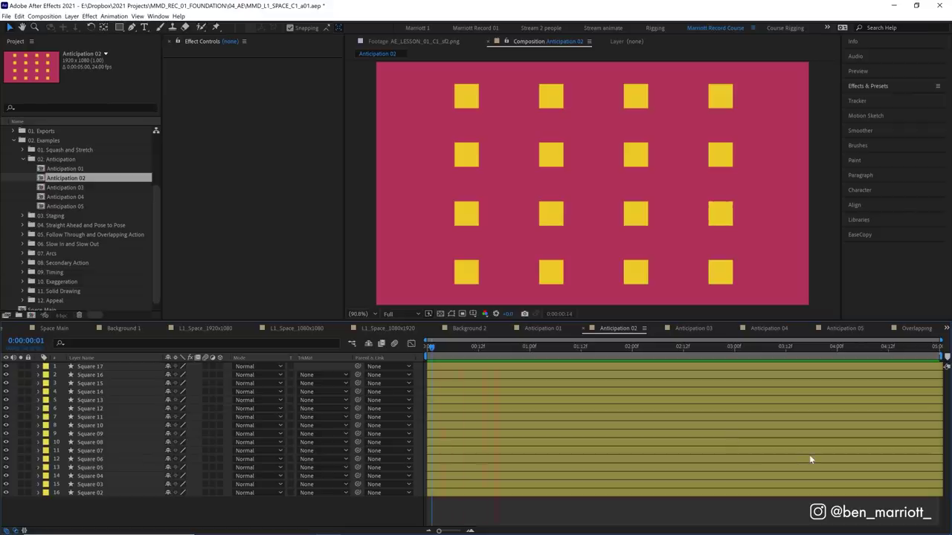
pyautogui.press('k')
pyautogui.hotkey('shift', '.')
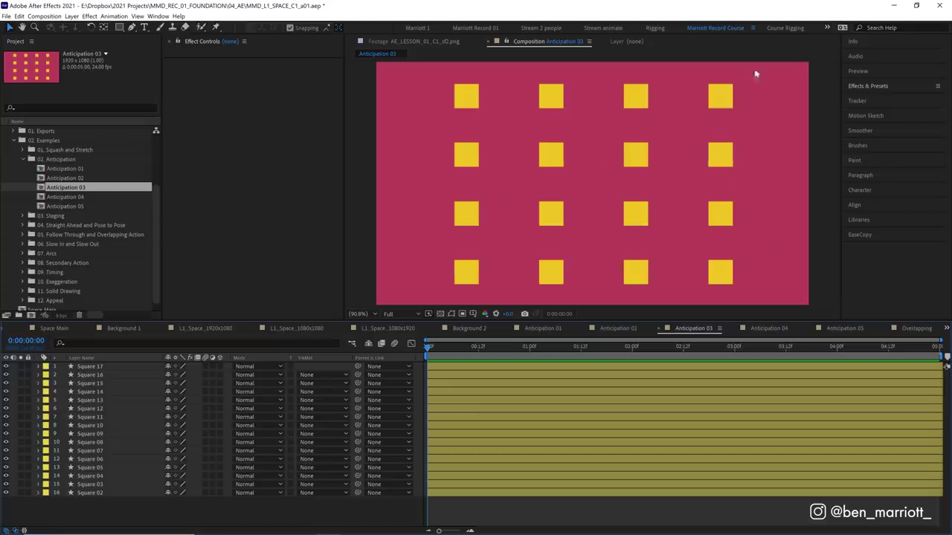
# Step: Select Square 11, reveal its Rotation keyframes, and preview and scrub the rotation
pyautogui.press('space')
pyautogui.click(554, 157)
pyautogui.press('u')
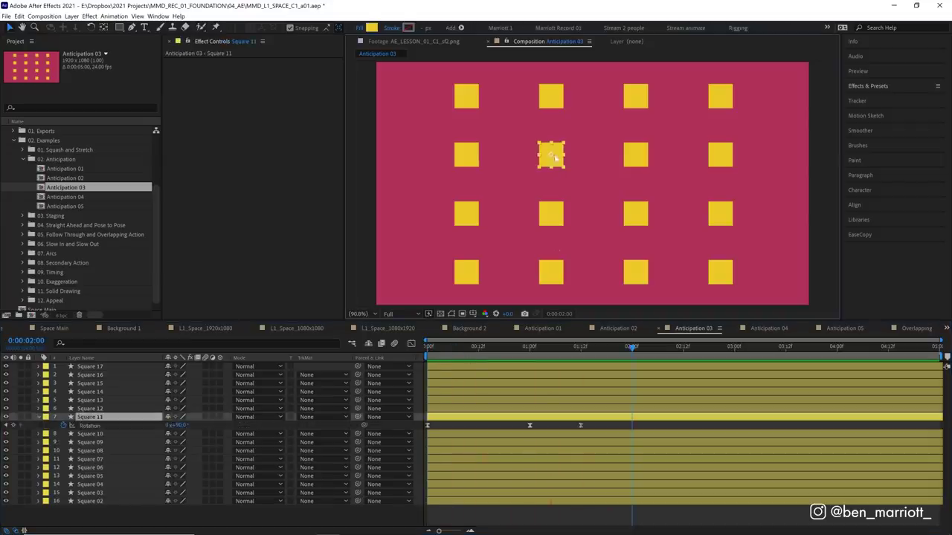
pyautogui.press('space')
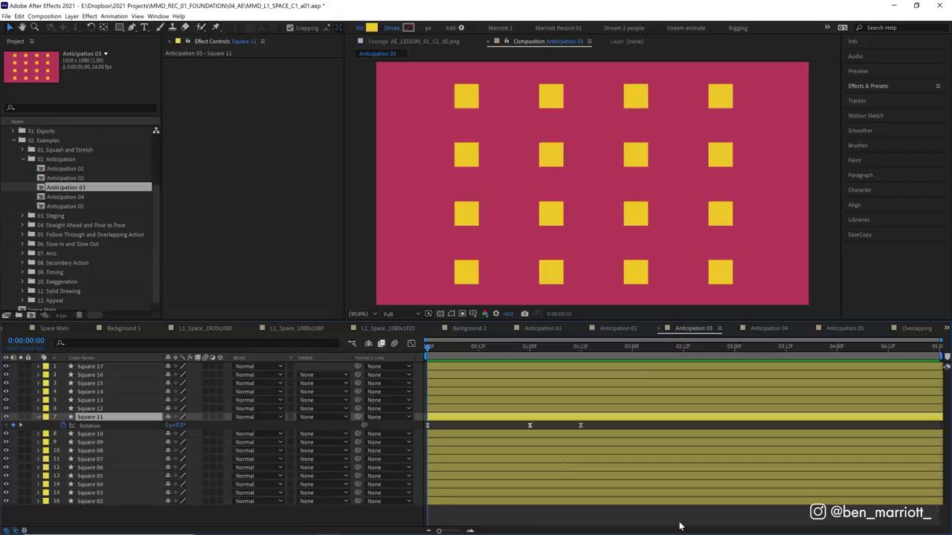
pyautogui.press('space')
pyautogui.press('space')
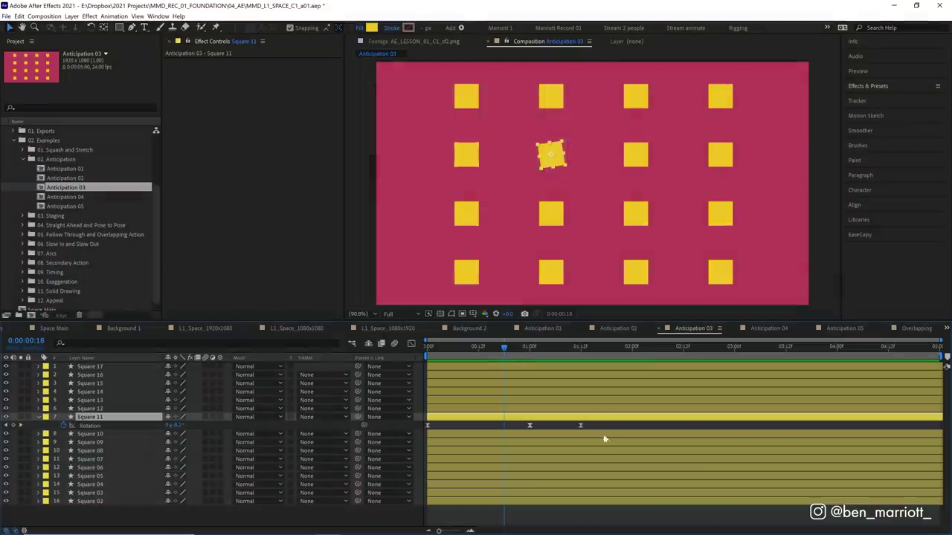
pyautogui.moveTo(503, 356); pyautogui.dragTo(593, 353)
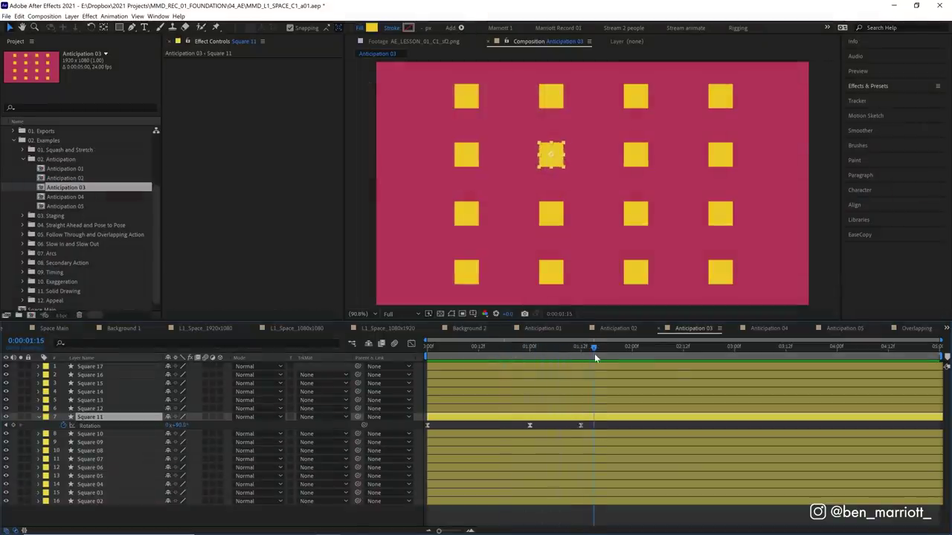
# Step: Show both Rotation keyframes as a value graph and step through the backward dip toward 90°
pyautogui.moveTo(604, 436); pyautogui.dragTo(394, 418)
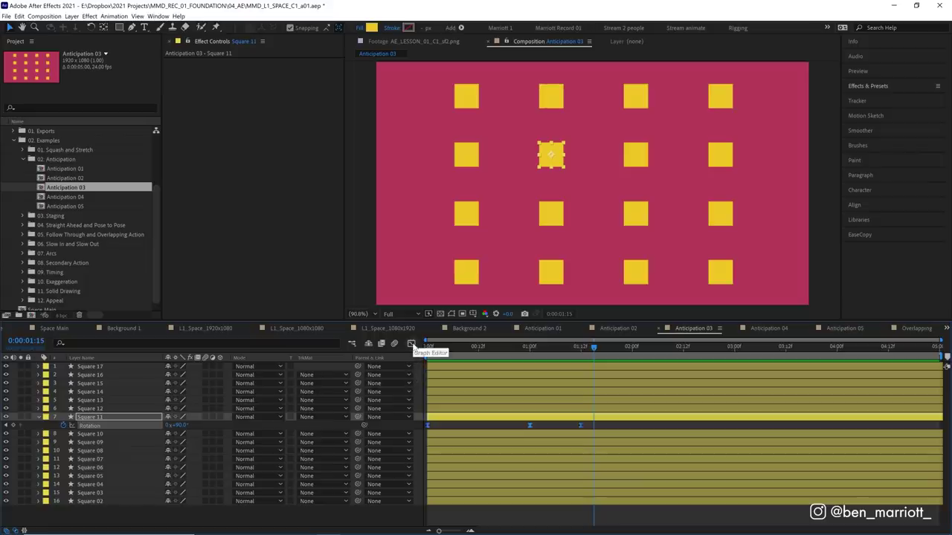
pyautogui.click(412, 344)
pyautogui.click(528, 502)
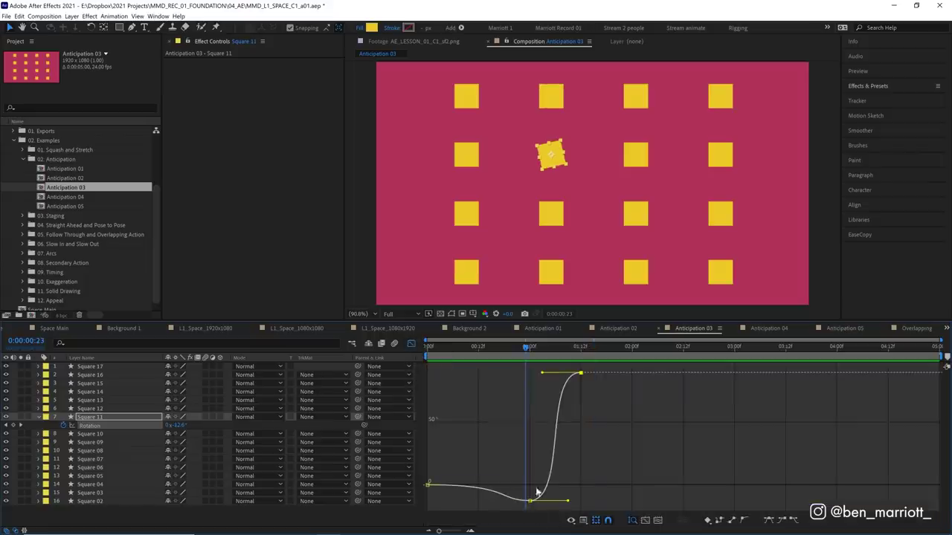
pyautogui.click(530, 350)
pyautogui.moveTo(530, 349); pyautogui.dragTo(572, 348)
pyautogui.press('Home')
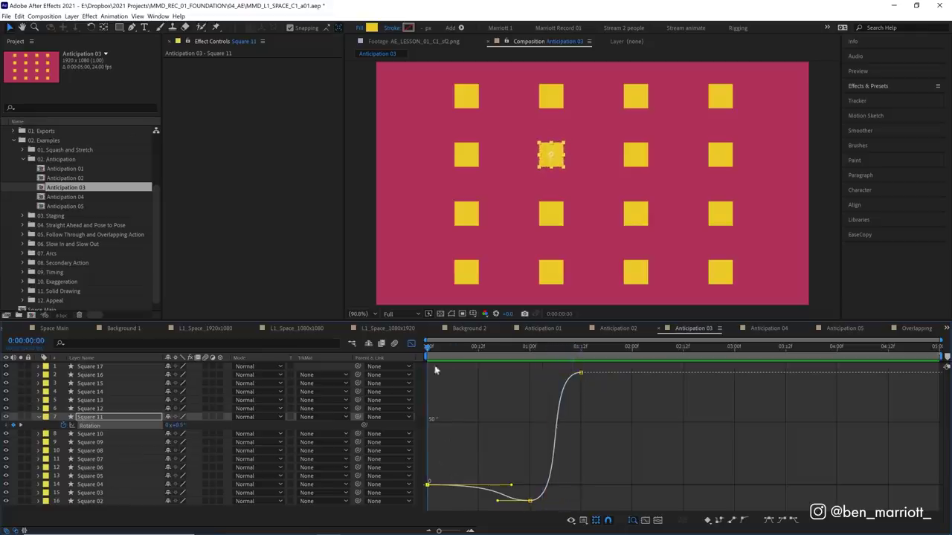
pyautogui.moveTo(433, 347); pyautogui.dragTo(525, 350)
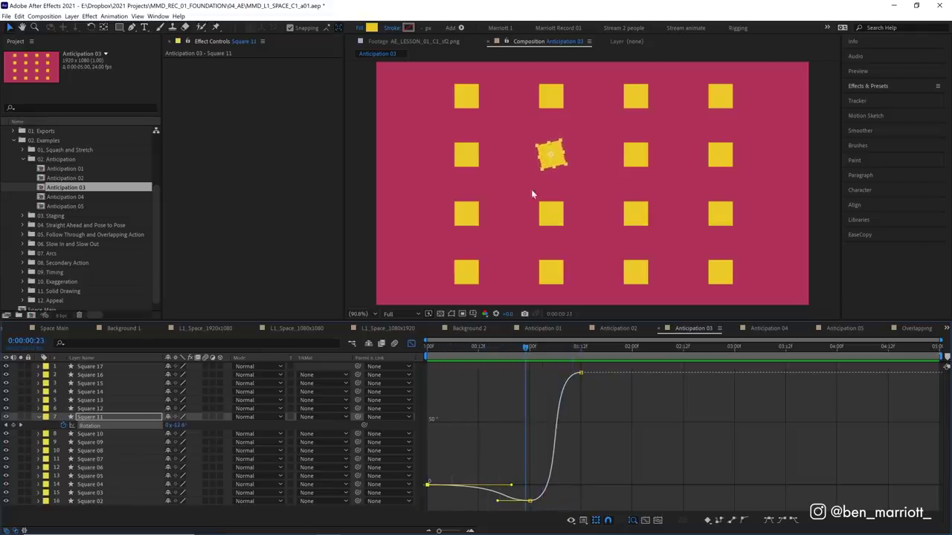
pyautogui.click(530, 350)
pyautogui.moveTo(531, 489)
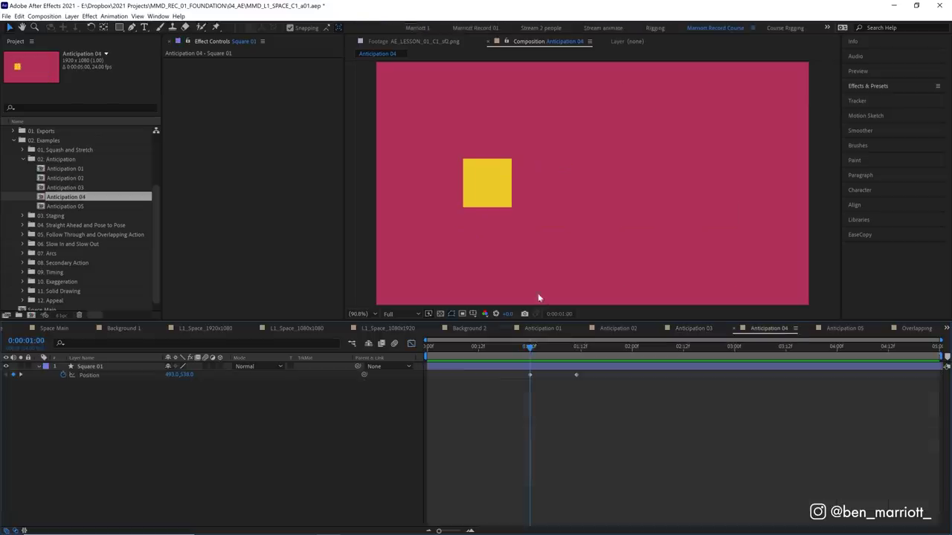
# Step: Select Square 01 and preview its slide to the right, scrubbing to 1:12
pyautogui.hotkey('ctrl', 'a')
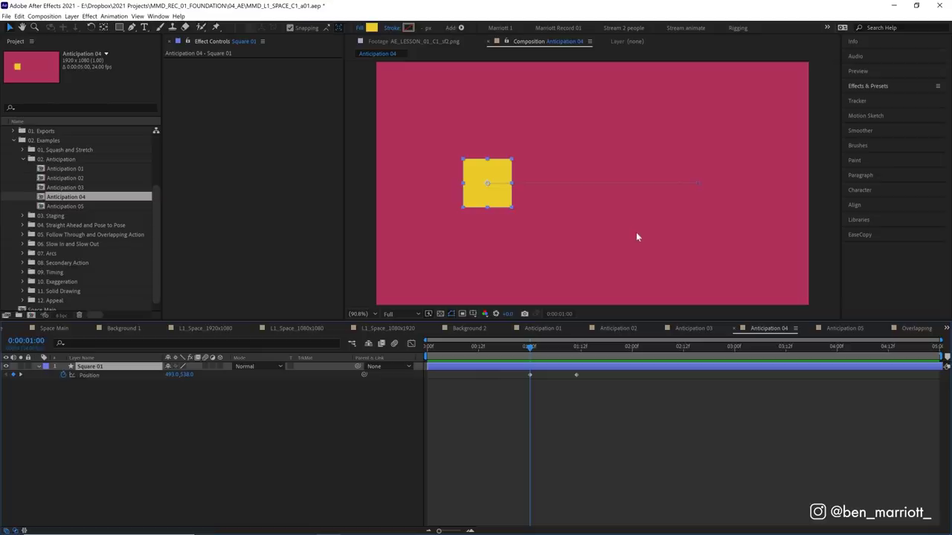
pyautogui.press('space')
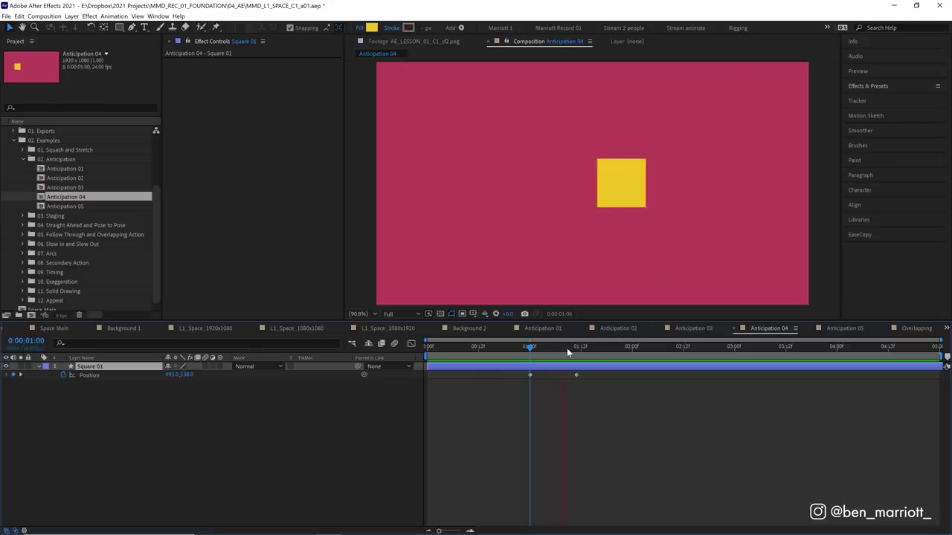
pyautogui.press('space')
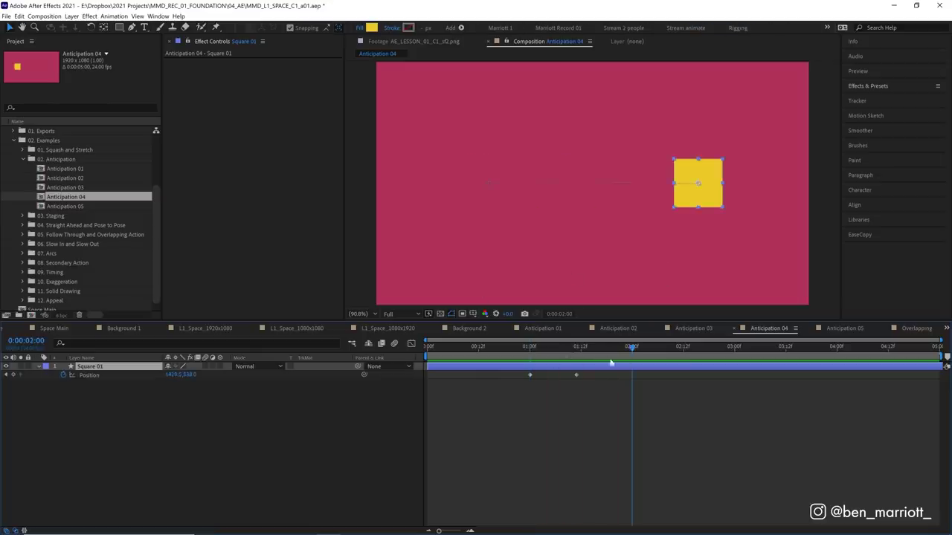
pyautogui.moveTo(630, 348); pyautogui.dragTo(581, 353)
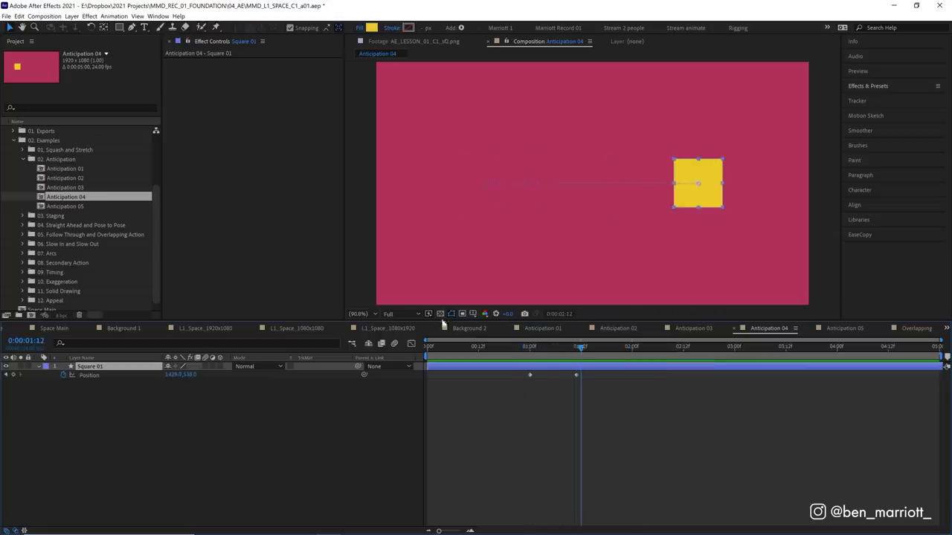
# Step: Separate Position into X and Y dimensions and select the X Position keyframes
pyautogui.click(85, 376)
pyautogui.rightClick(112, 376)
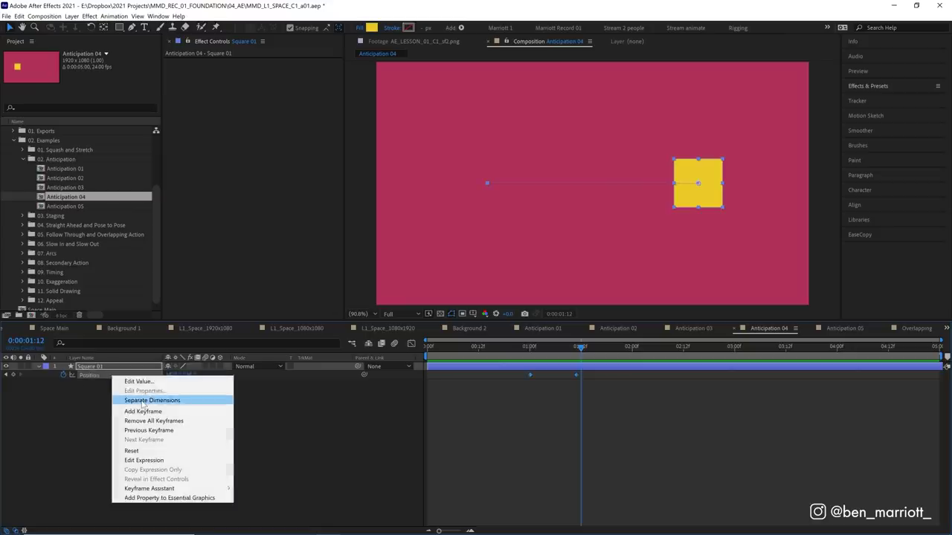
pyautogui.click(142, 401)
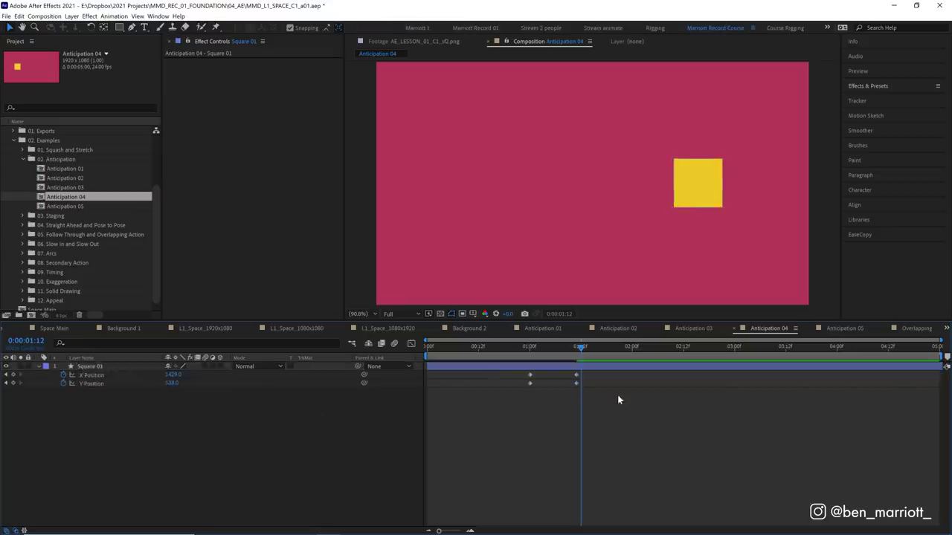
pyautogui.moveTo(618, 393); pyautogui.dragTo(524, 386)
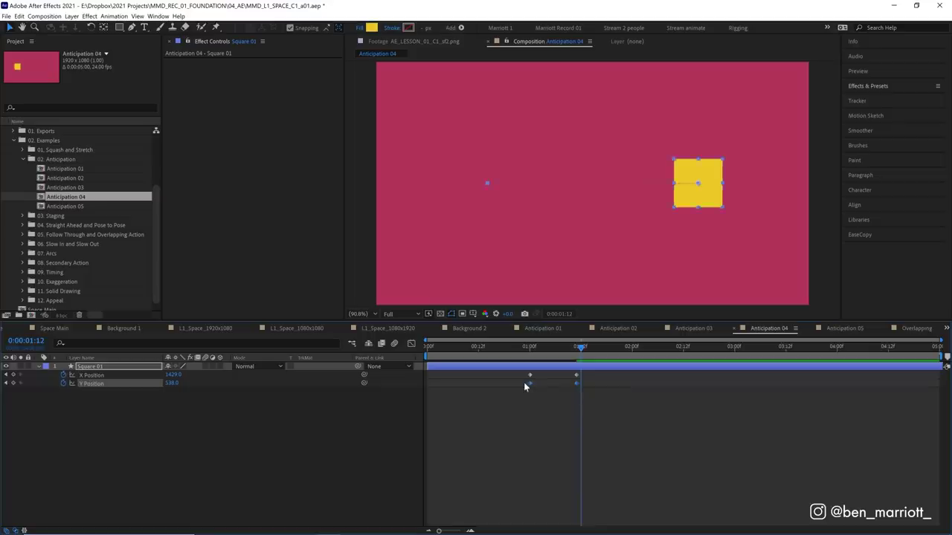
pyautogui.moveTo(599, 374); pyautogui.dragTo(510, 377)
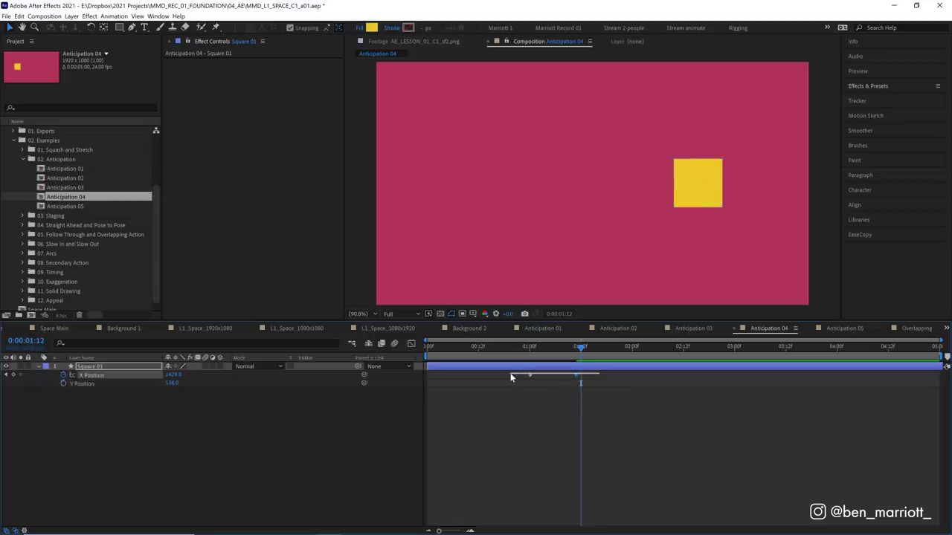
pyautogui.moveTo(510, 377); pyautogui.dragTo(510, 373)
pyautogui.moveTo(754, 418); pyautogui.dragTo(504, 368)
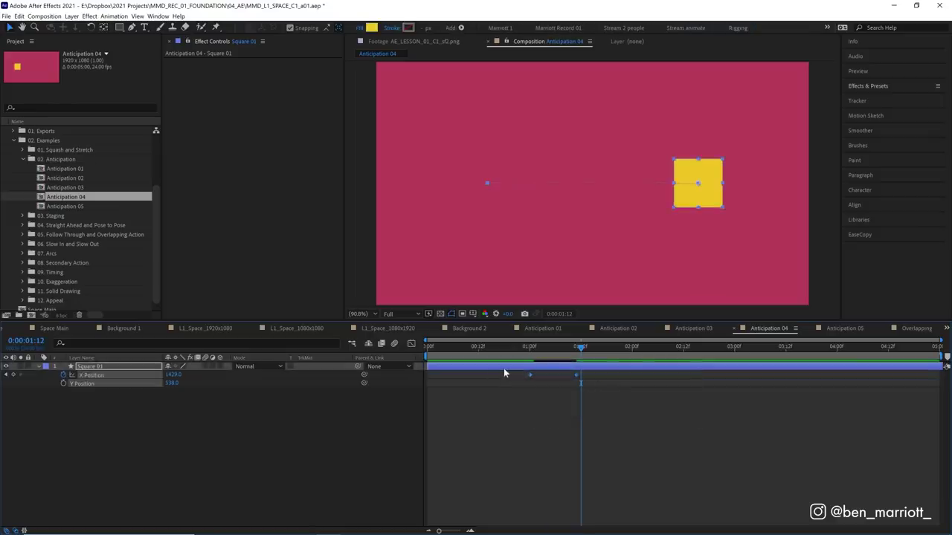
# Step: Easy Ease the selected X Position keyframes and preview the eased slide
pyautogui.press('F9')
pyautogui.click(515, 352)
pyautogui.press('space')
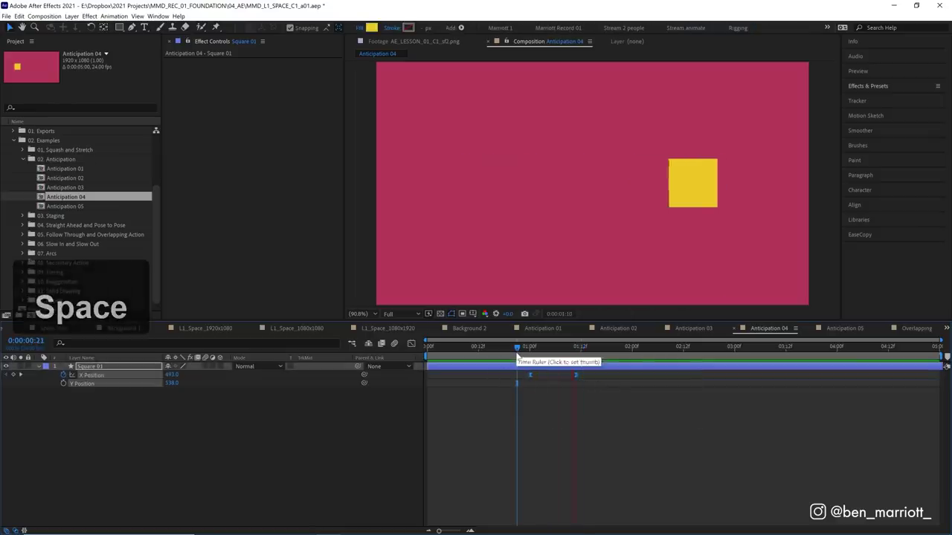
pyautogui.press('space')
# Step: Copy the starting X Position keyframe and paste it at 0:12
pyautogui.click(551, 353)
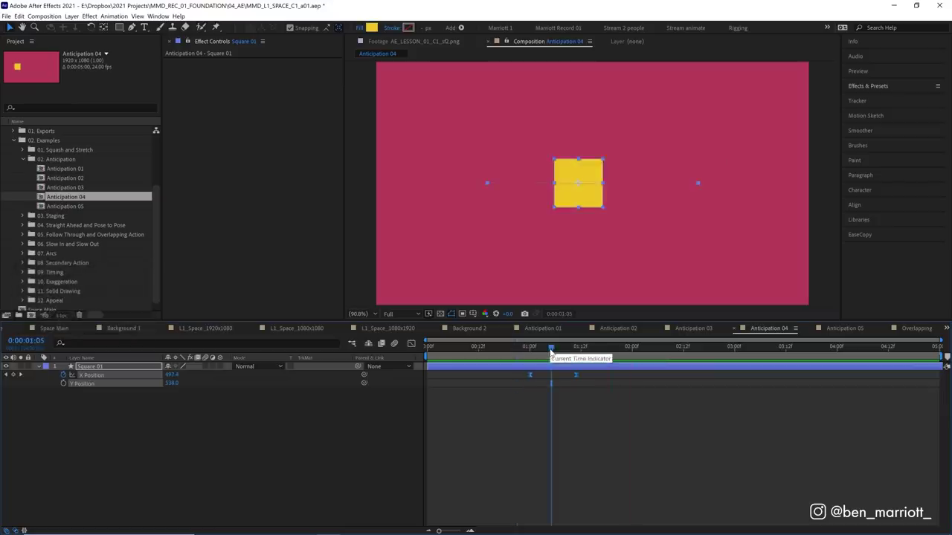
pyautogui.moveTo(551, 353); pyautogui.dragTo(478, 347)
pyautogui.click(553, 375)
pyautogui.click(530, 375)
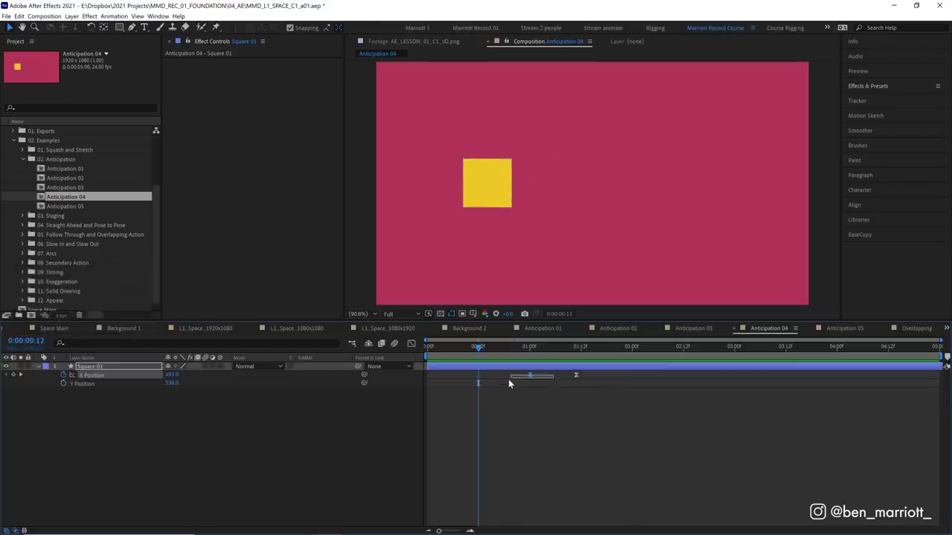
pyautogui.hotkey('ctrl', 'c')
pyautogui.moveTo(498, 352); pyautogui.dragTo(527, 357)
pyautogui.hotkey('ctrl', 'v')
# Step: Nudge the 1:00 X Position keyframe left so the square dips to 453.8, then preview
pyautogui.click(554, 375)
pyautogui.click(530, 375)
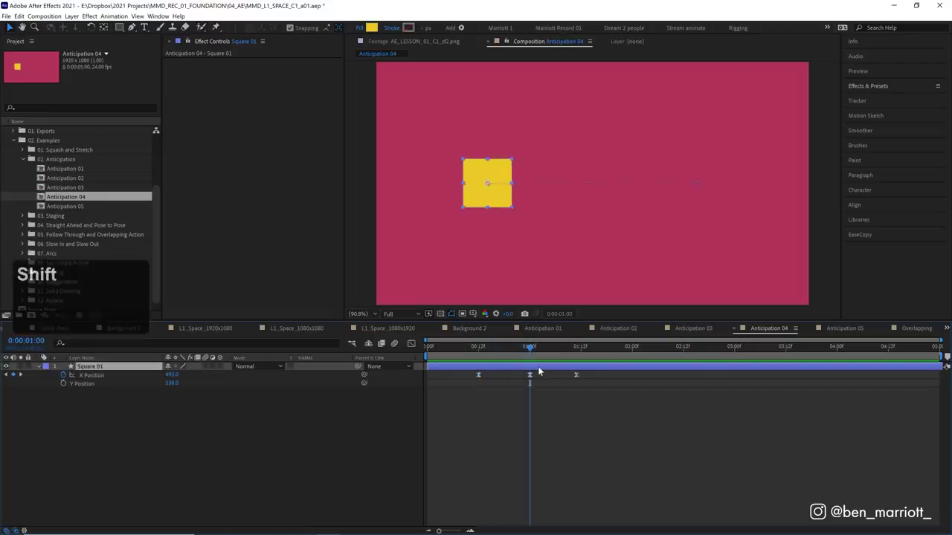
pyautogui.hotkey('shift', 'Left')
pyautogui.press('space')
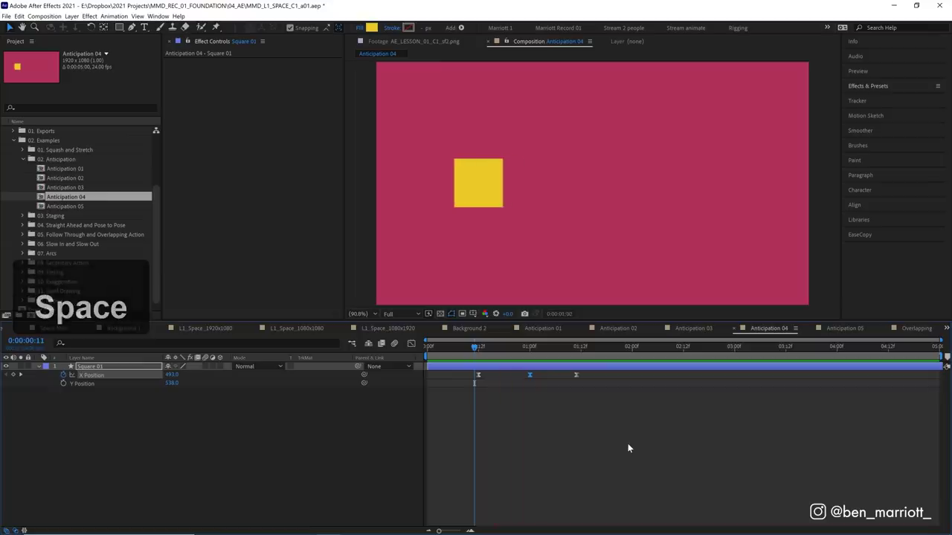
pyautogui.press('space')
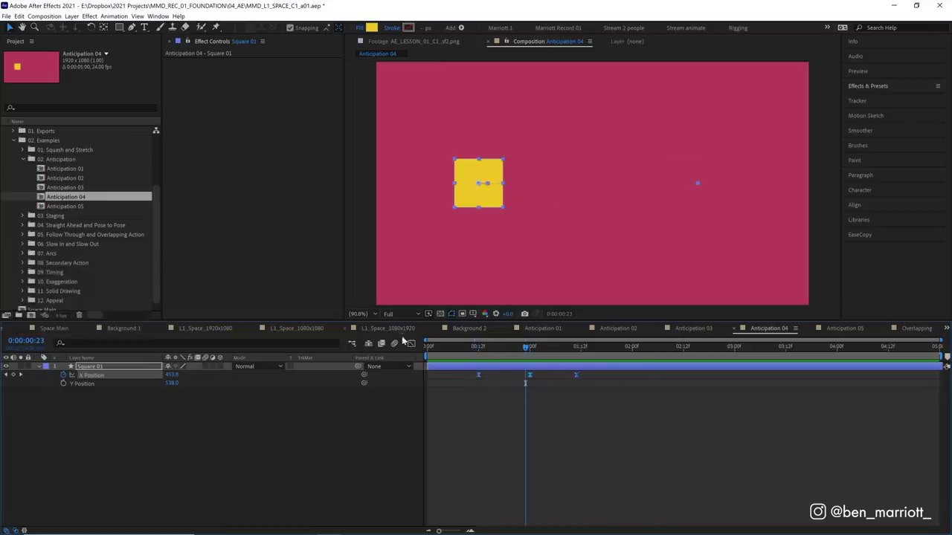
# Step: In the value graph, Easy Ease the 1:00 and 1:12 X Position keyframes and preview
pyautogui.click(411, 344)
pyautogui.scroll(2, 501, 473)
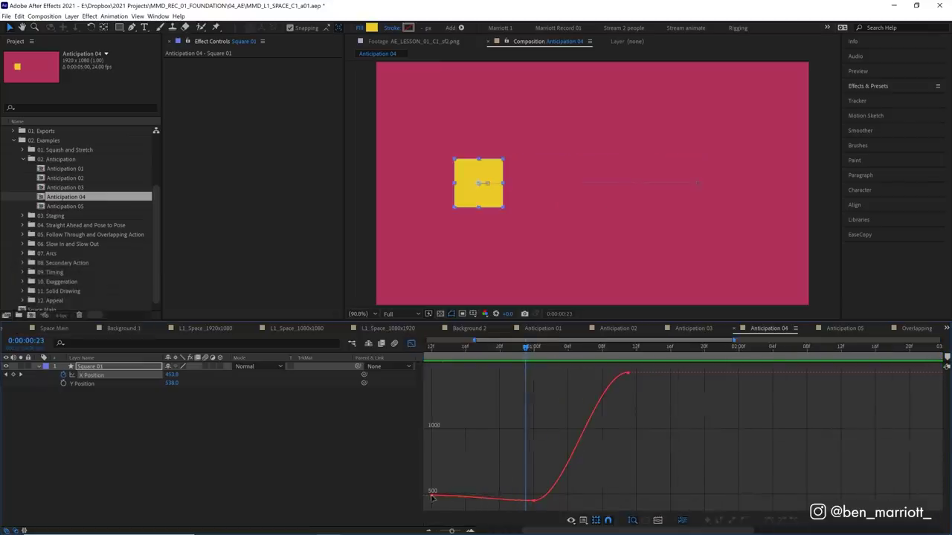
pyautogui.moveTo(546, 484); pyautogui.dragTo(514, 495)
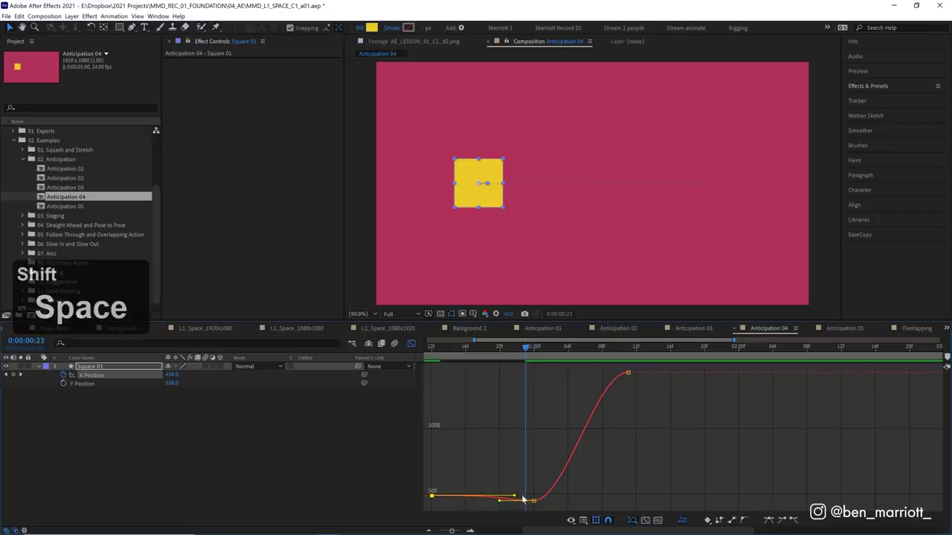
pyautogui.keyDown('shift'); pyautogui.click(629, 373); pyautogui.keyUp('shift')
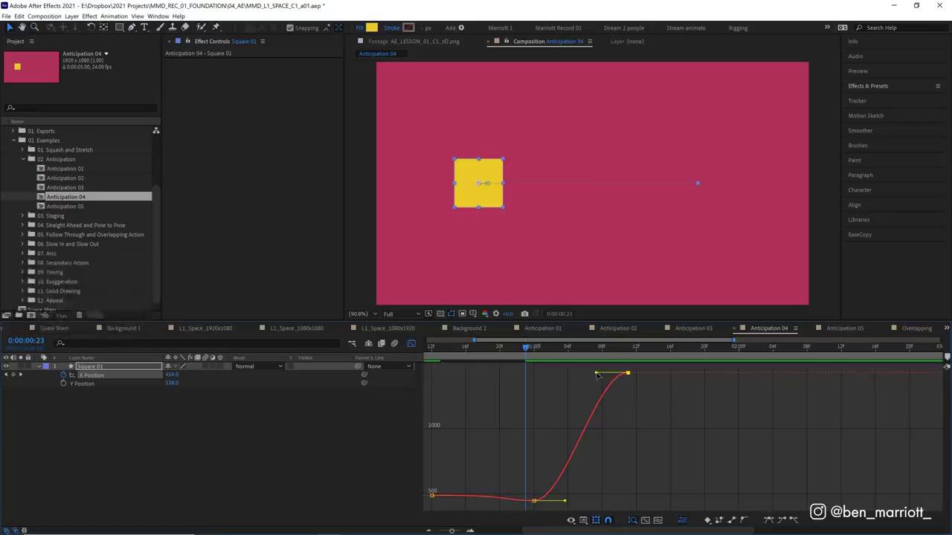
pyautogui.press('F9')
pyautogui.press('space')
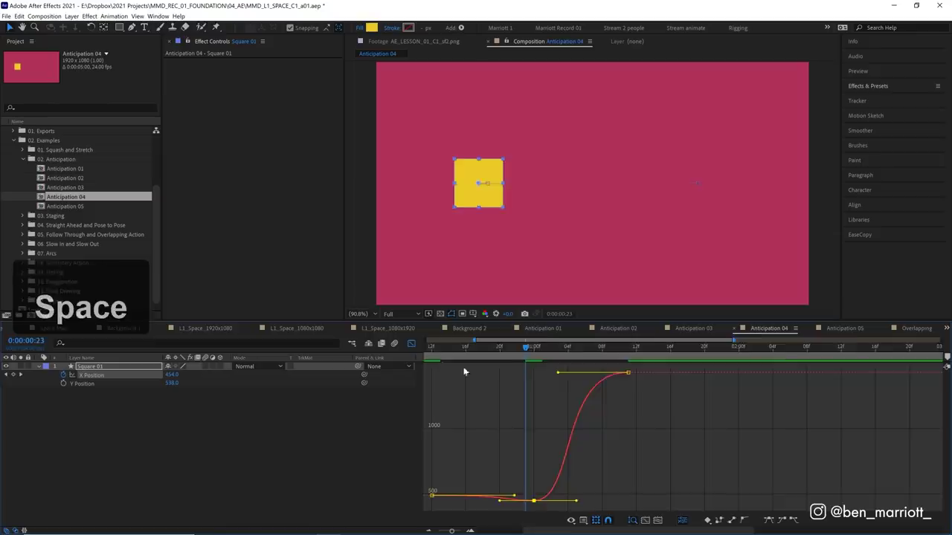
pyautogui.press('space')
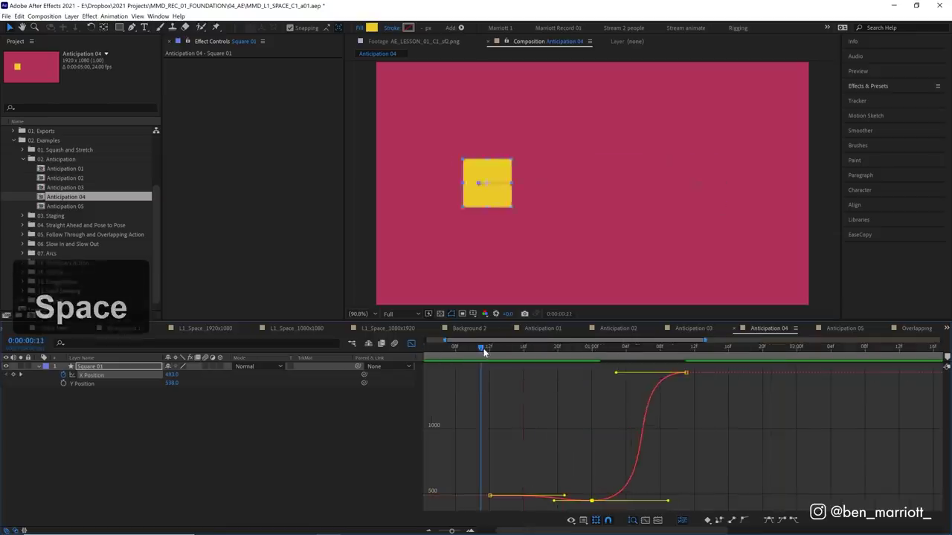
pyautogui.click(675, 348)
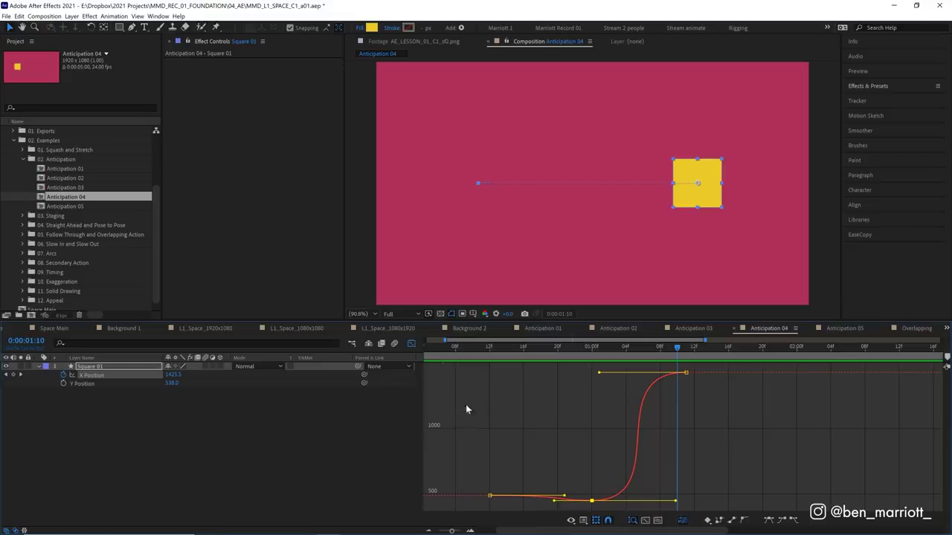
# Step: Show Square 01's X Position as a speed graph, spiking to about 22000 px/sec
pyautogui.rightClick(578, 418)
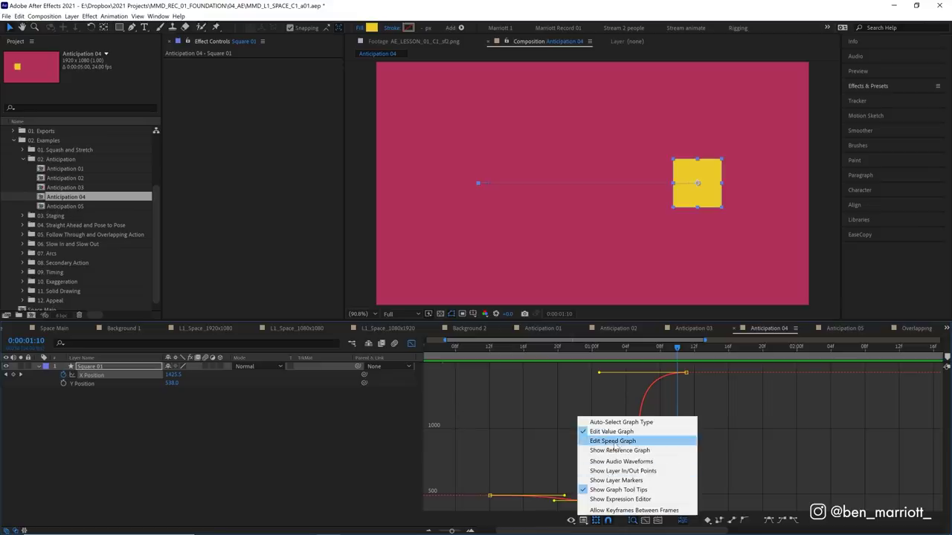
pyautogui.click(614, 441)
pyautogui.rightClick(579, 418)
pyautogui.click(608, 432)
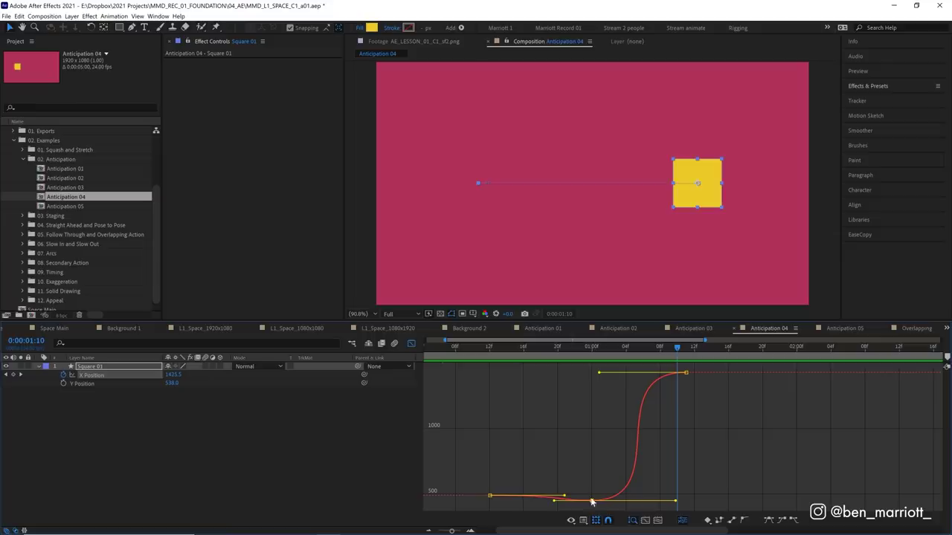
pyautogui.moveTo(481, 348); pyautogui.dragTo(659, 353)
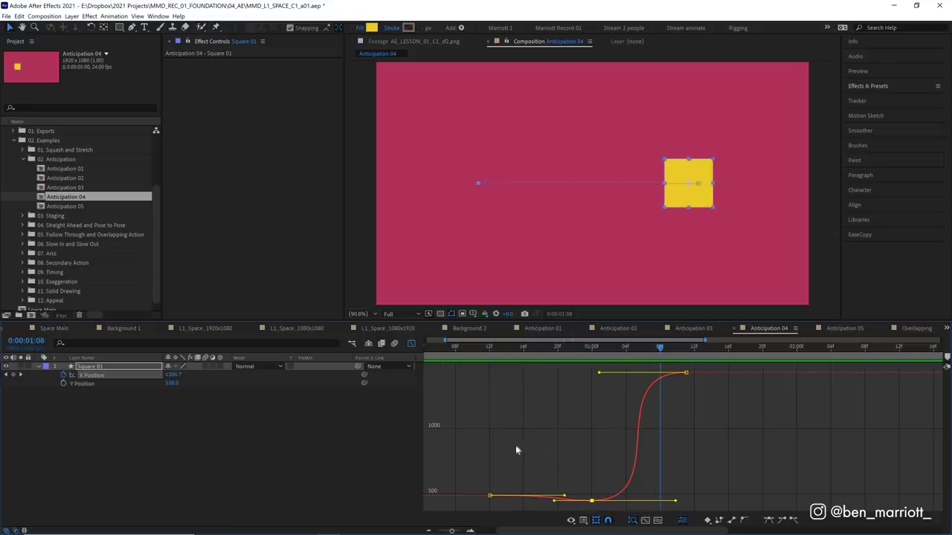
pyautogui.click(583, 520)
pyautogui.click(559, 405)
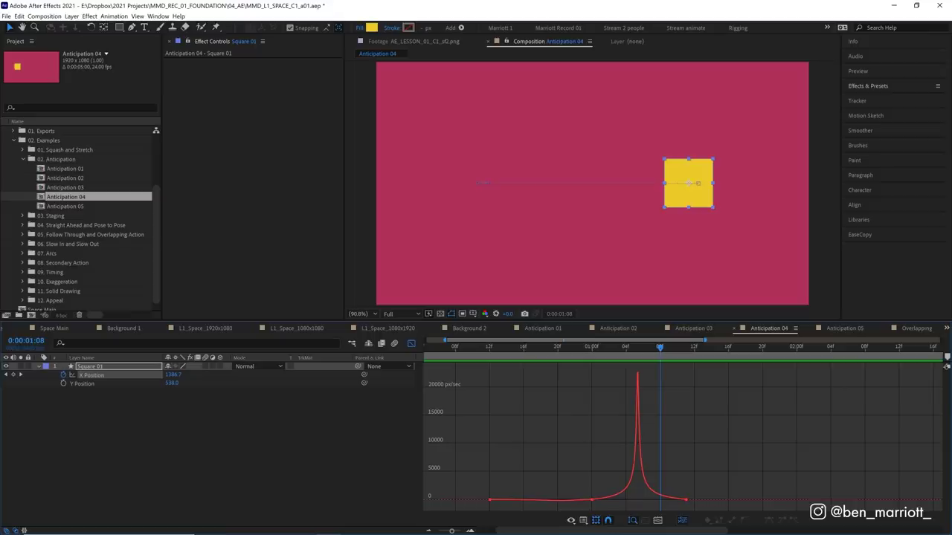
# Step: Back in the value graph, steepen the X Position curve at the middle keyframe and preview
pyautogui.click(539, 479)
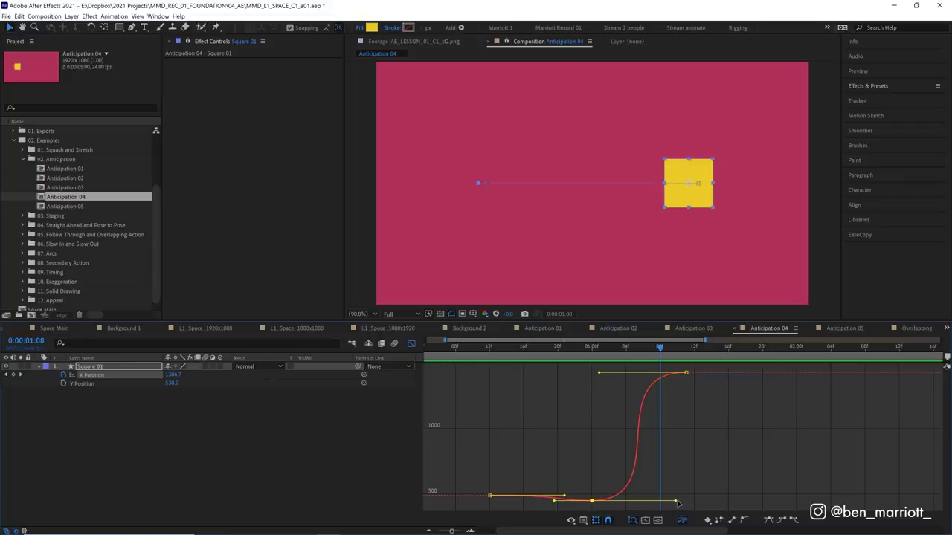
pyautogui.moveTo(674, 503); pyautogui.dragTo(673, 501)
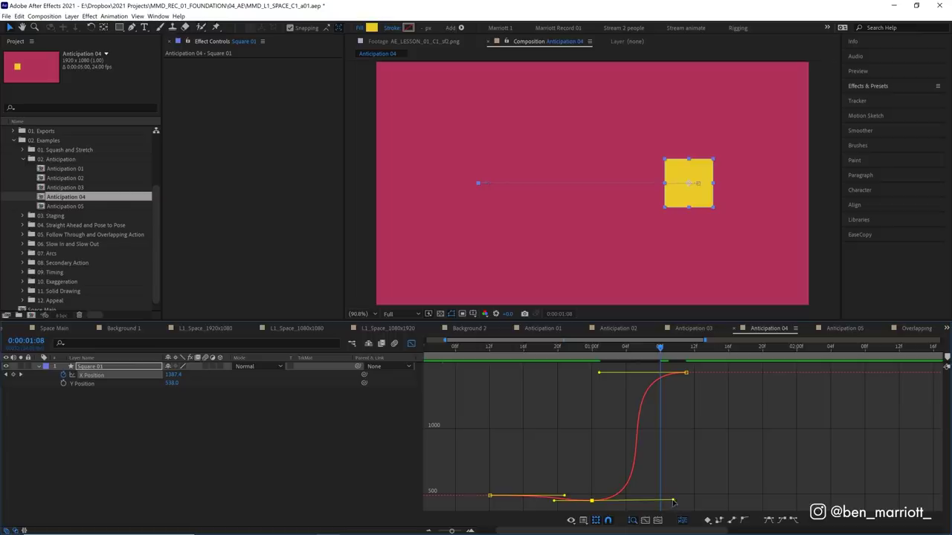
pyautogui.moveTo(673, 502); pyautogui.dragTo(622, 467)
pyautogui.click(490, 349)
pyautogui.press('space')
# Step: Select all three X Position keyframes and lengthen the middle keyframe's Bezier handles, previewing the motion
pyautogui.click(666, 476)
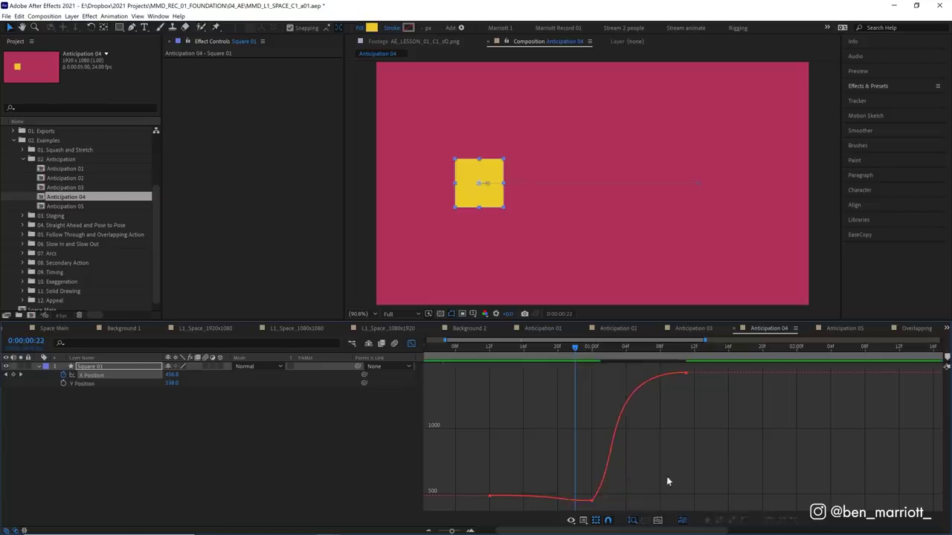
pyautogui.doubleClick(592, 501)
pyautogui.press('space')
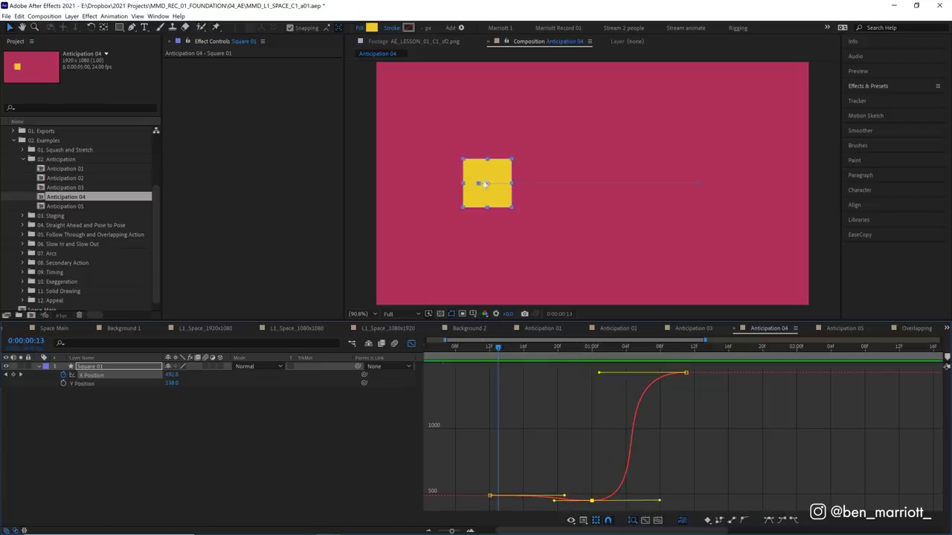
pyautogui.press('space')
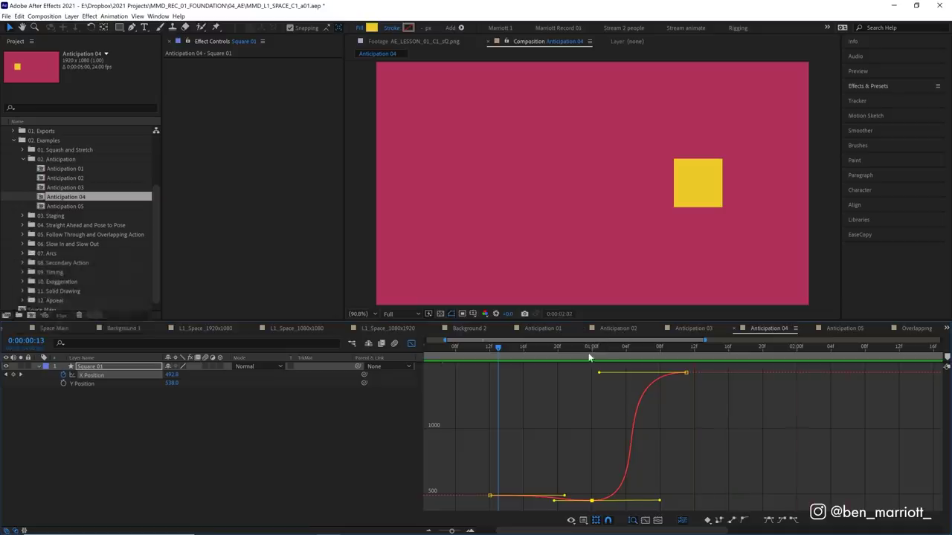
pyautogui.press('space')
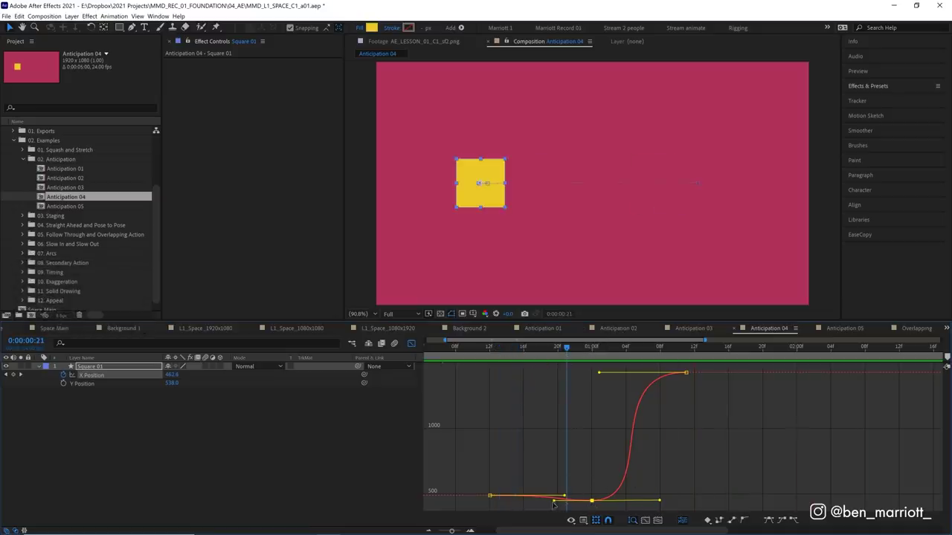
pyautogui.moveTo(554, 504); pyautogui.dragTo(517, 501)
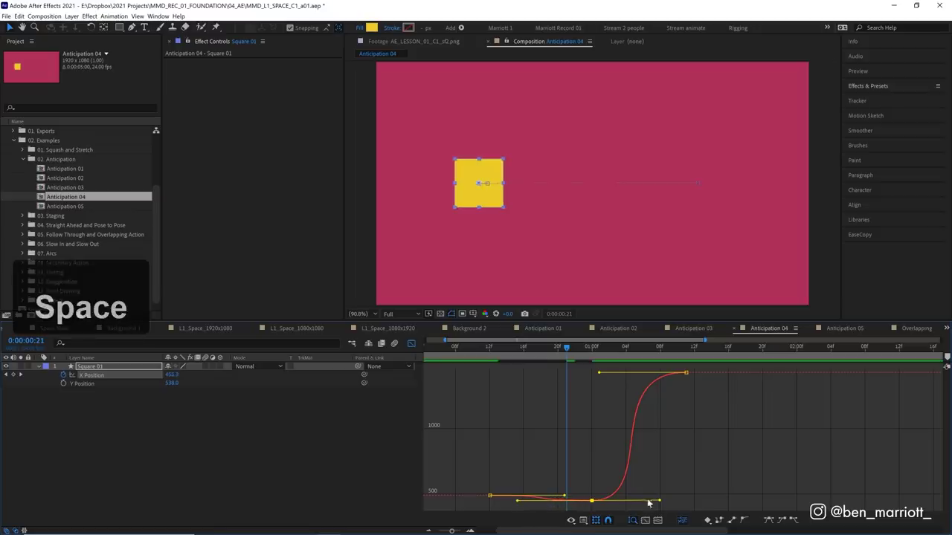
pyautogui.moveTo(659, 503); pyautogui.dragTo(671, 501)
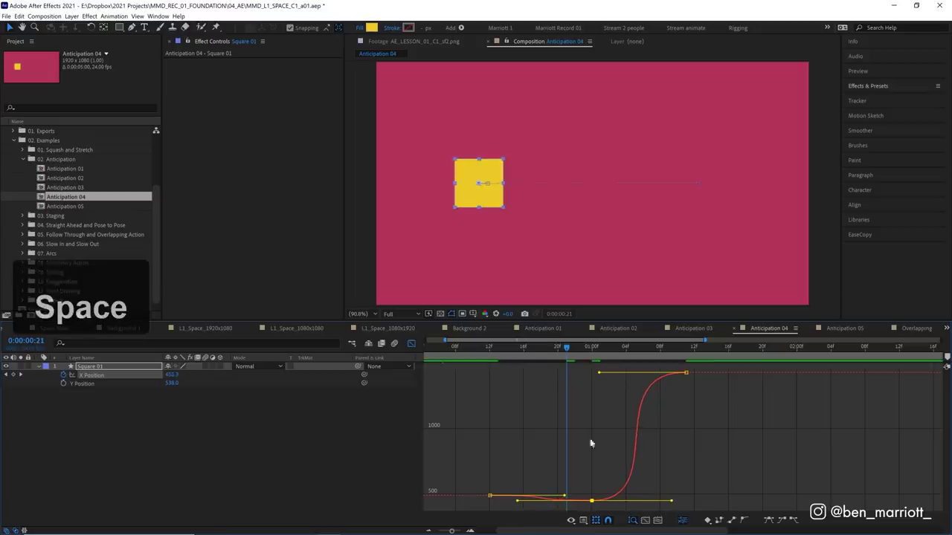
pyautogui.click(584, 361)
pyautogui.moveTo(589, 363); pyautogui.dragTo(609, 363)
pyautogui.press('space')
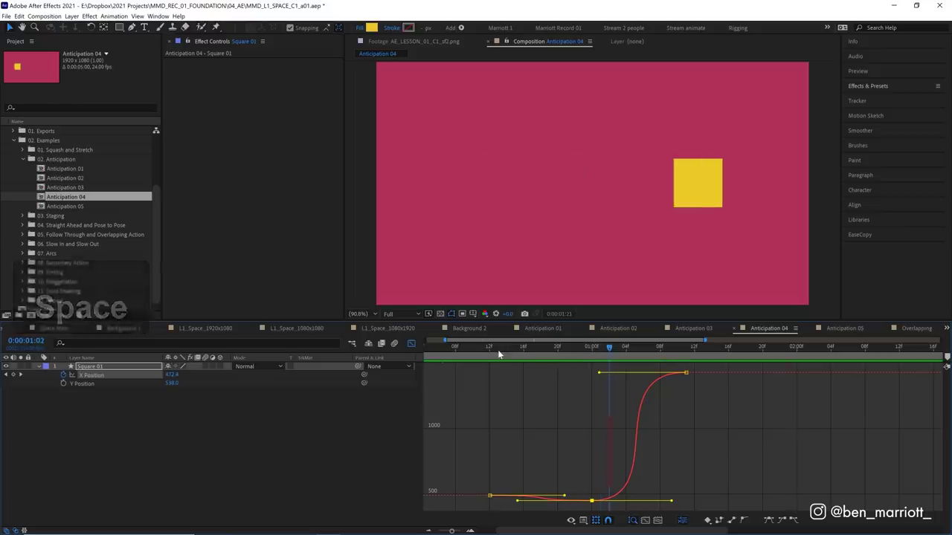
pyautogui.press('space')
# Step: Move the first keyframe 7 frames earlier and preview the longer, shallower pull-back dip
pyautogui.moveTo(491, 495); pyautogui.dragTo(435, 496)
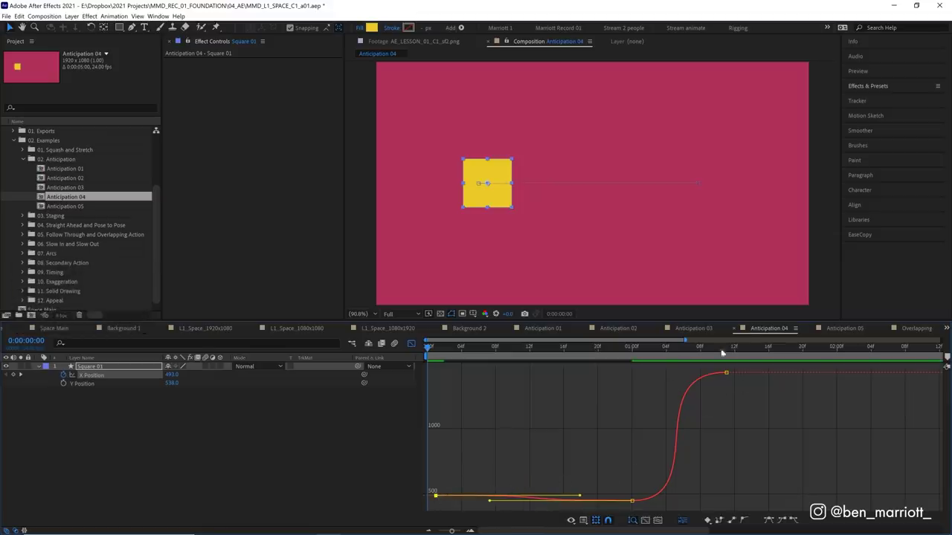
pyautogui.press('space')
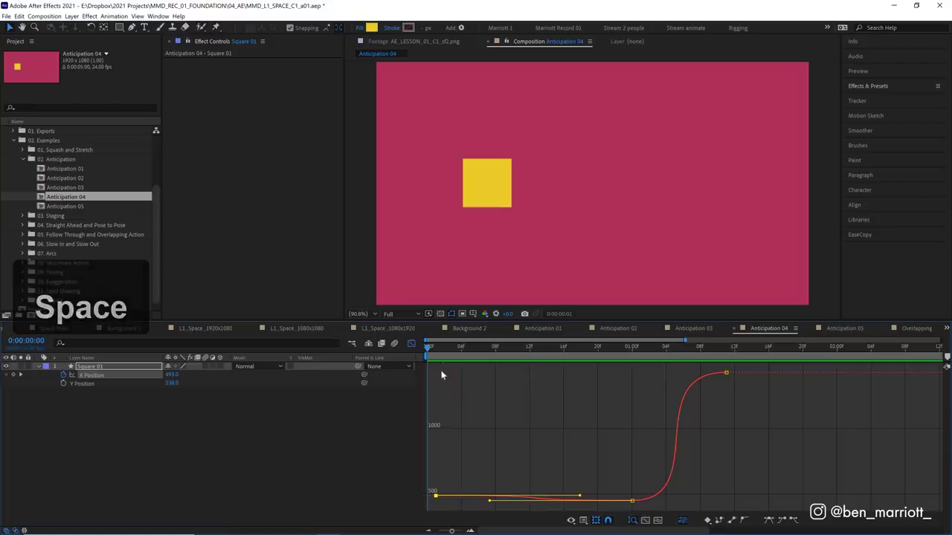
pyautogui.press('space')
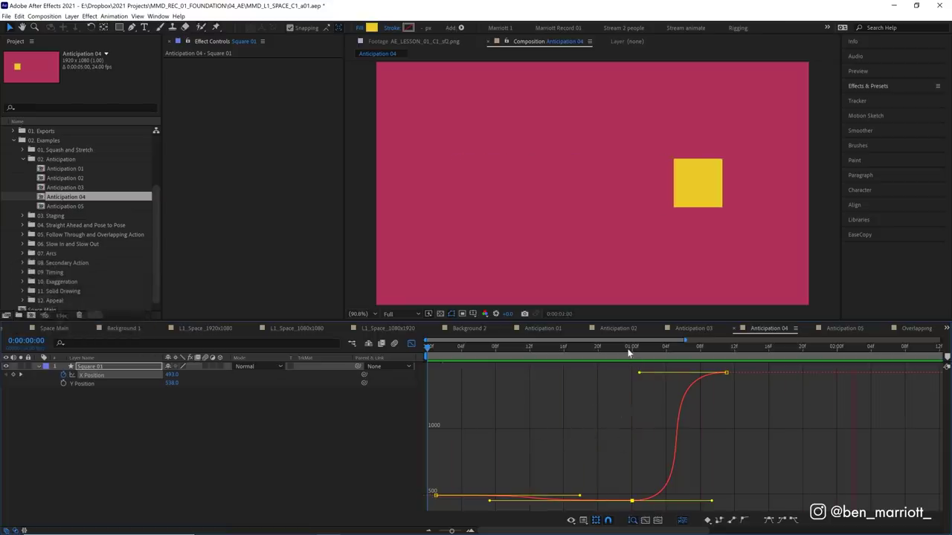
pyautogui.press('space')
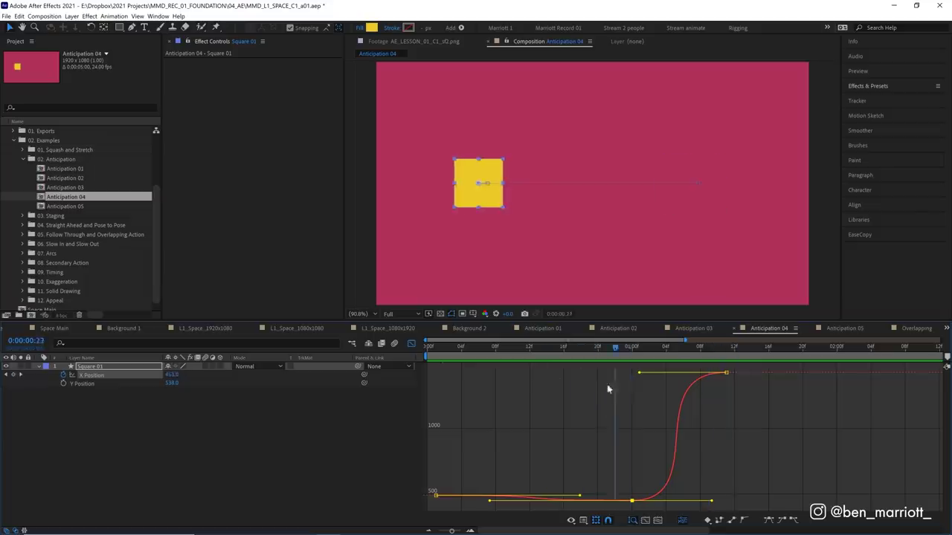
pyautogui.moveTo(608, 389); pyautogui.dragTo(559, 411)
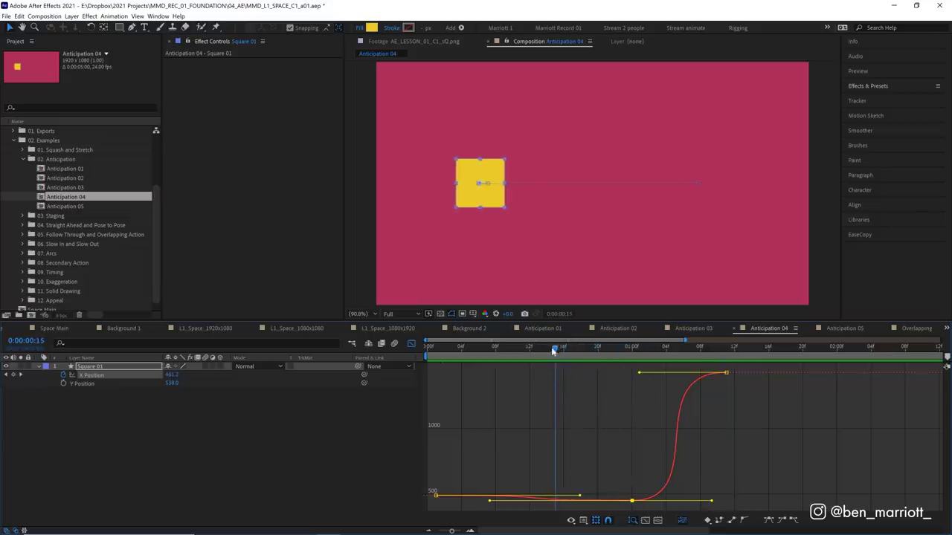
pyautogui.press('space')
pyautogui.moveTo(569, 355); pyautogui.dragTo(609, 392)
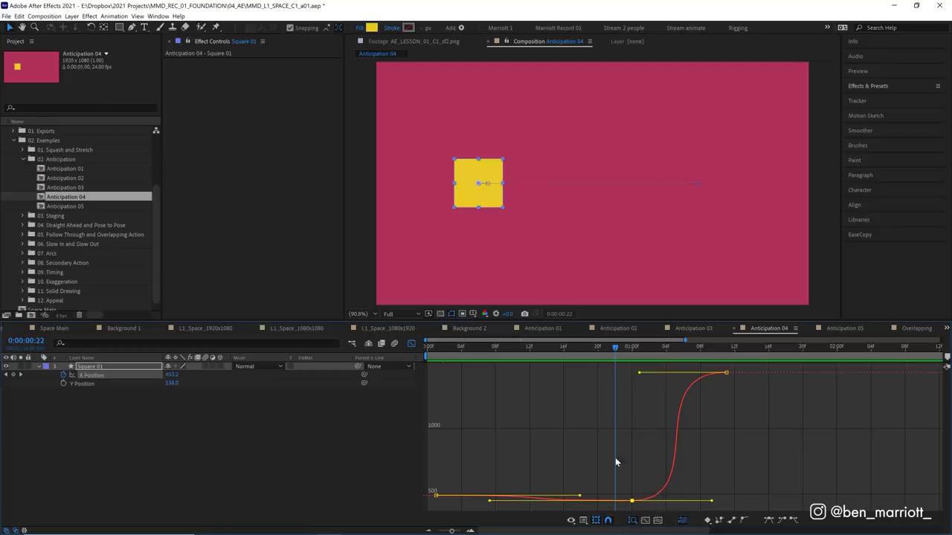
pyautogui.moveTo(565, 316); pyautogui.dragTo(551, 226)
# Step: Pull the middle keyframe's right handle down, then preview and stop at 1:00, where X is 453
pyautogui.click(574, 497)
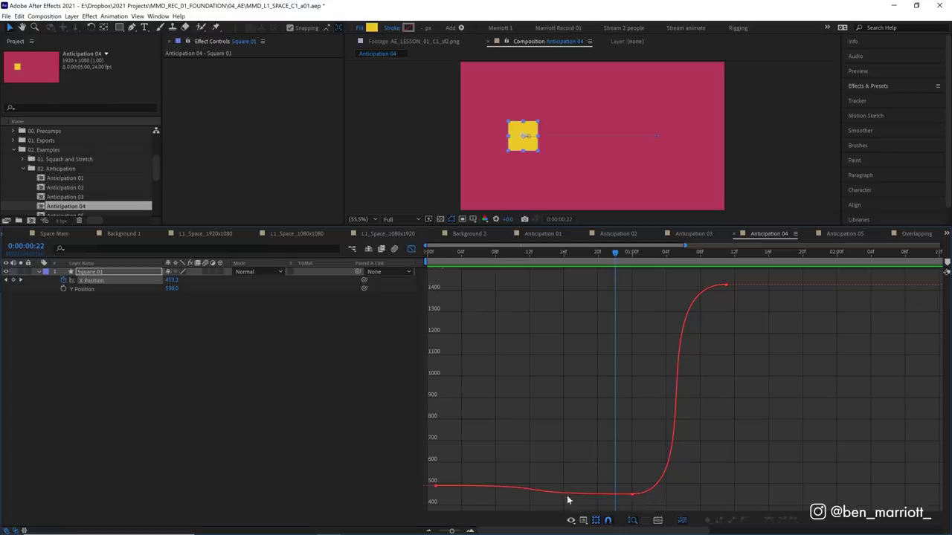
pyautogui.doubleClick(633, 497)
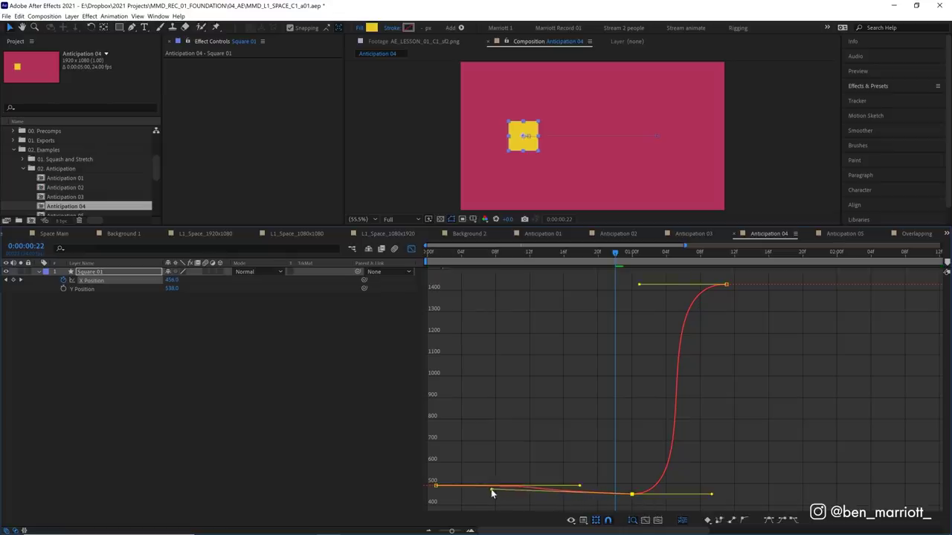
pyautogui.moveTo(712, 494); pyautogui.dragTo(723, 510)
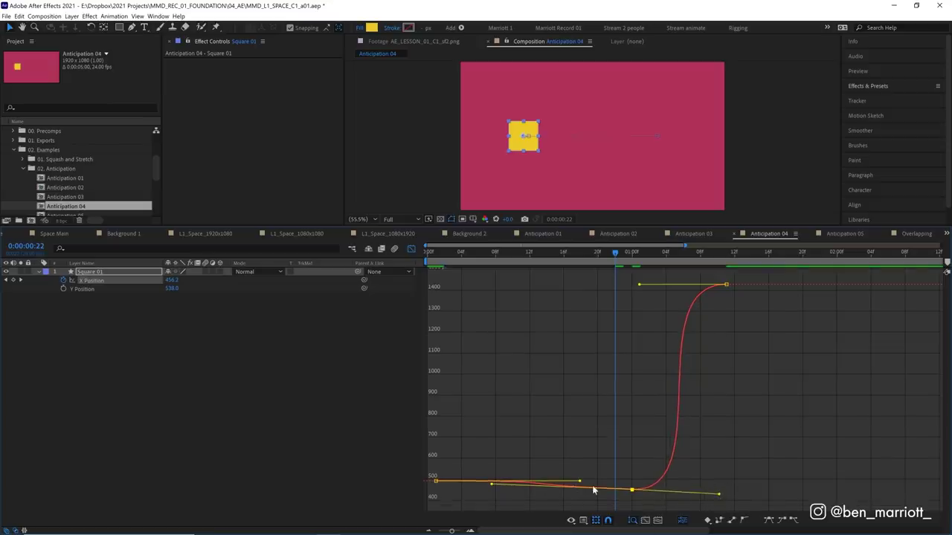
pyautogui.moveTo(587, 256); pyautogui.dragTo(635, 262)
pyautogui.press('space')
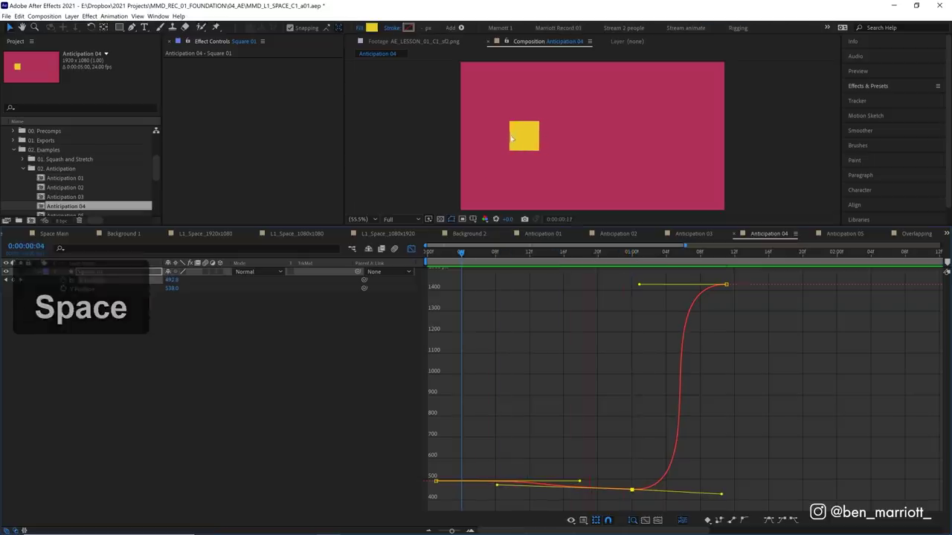
pyautogui.moveTo(551, 256); pyautogui.dragTo(623, 257)
pyautogui.press('space')
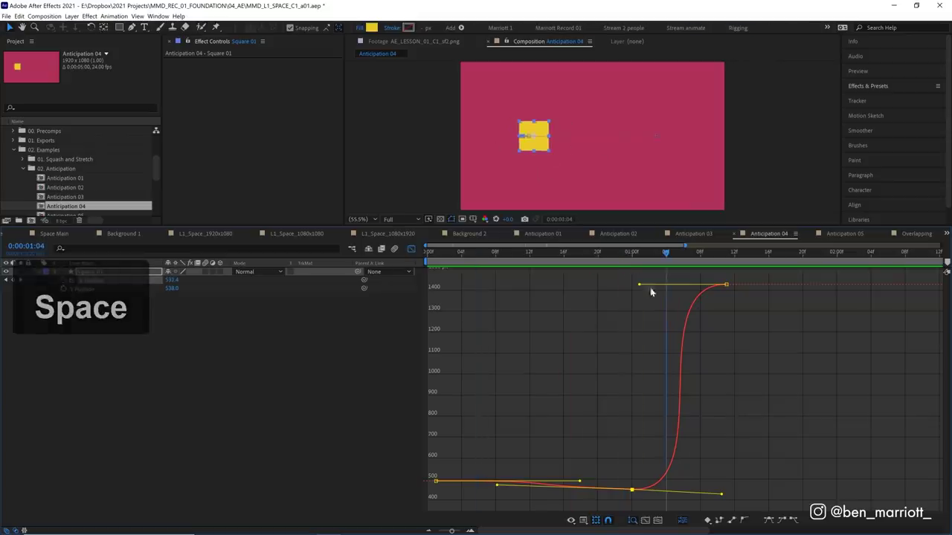
pyautogui.click(632, 254)
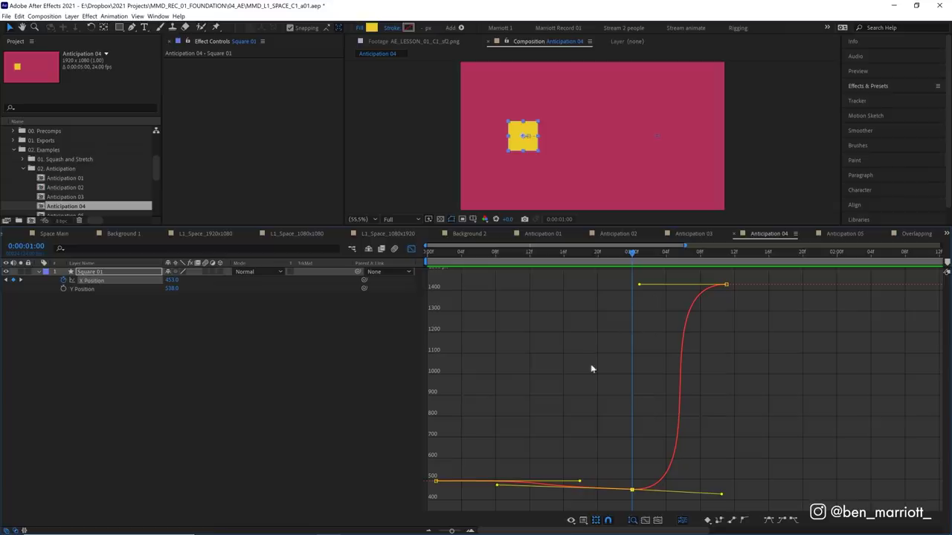
pyautogui.click(480, 433)
# Step: Delete the first X Position keyframe so the curve starts at one second, then preview
pyautogui.moveTo(474, 449); pyautogui.dragTo(431, 491)
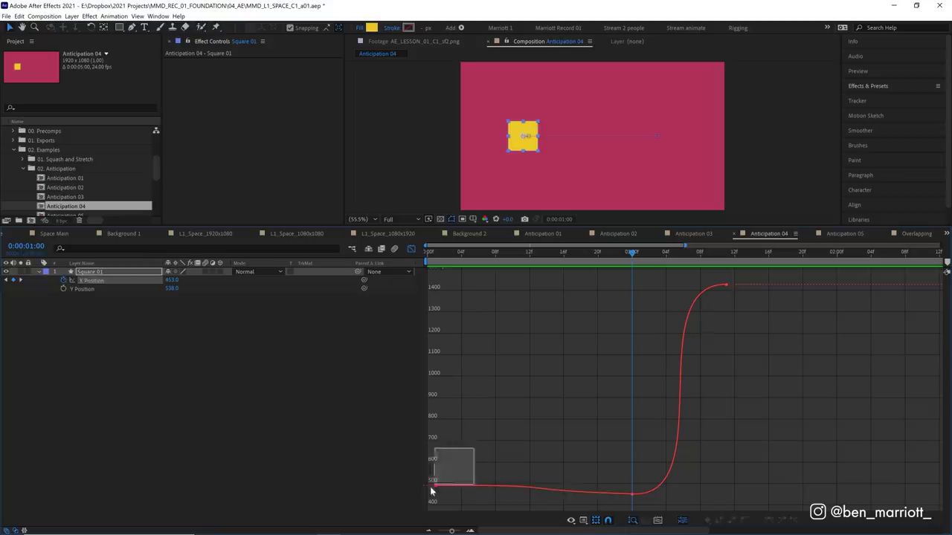
pyautogui.press('Delete')
pyautogui.keyDown('shift'); pyautogui.click(633, 491); pyautogui.keyUp('shift')
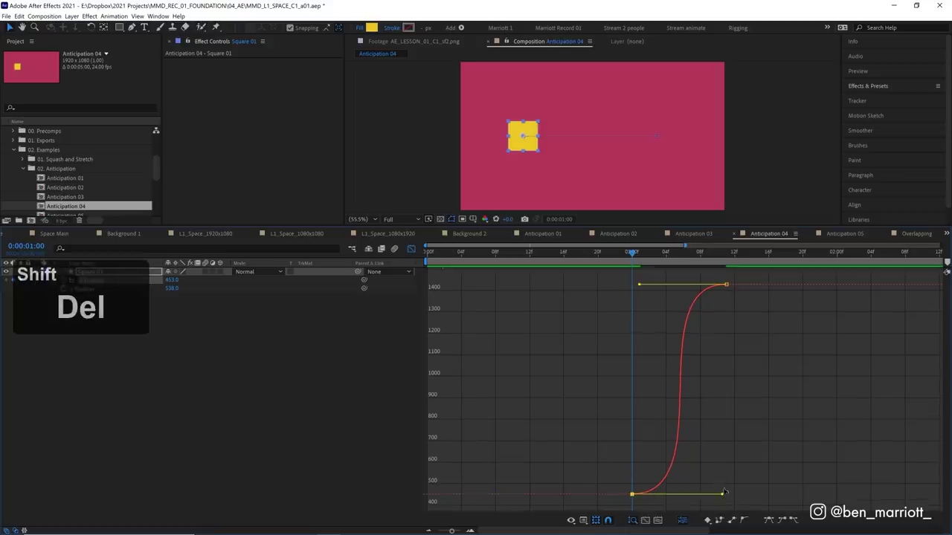
pyautogui.press('space')
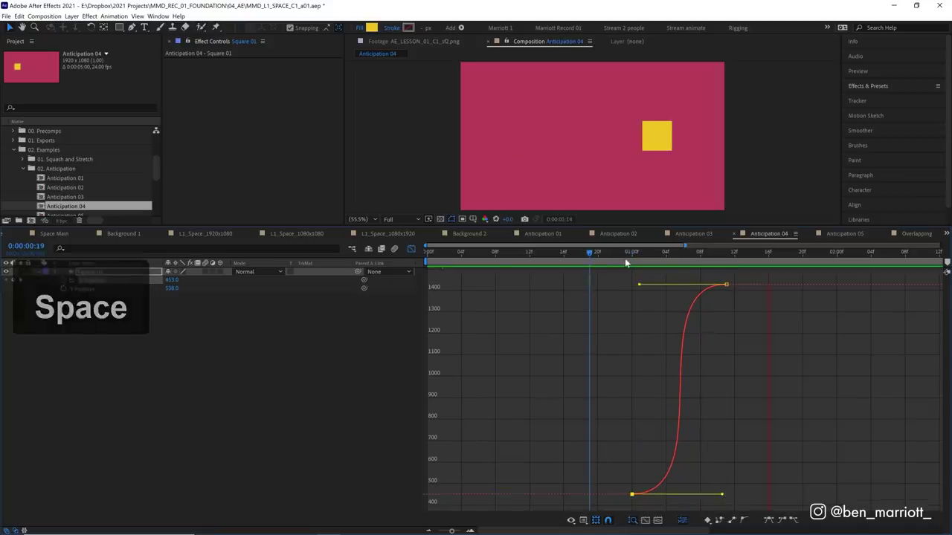
# Step: Pull the one-second keyframe's outgoing handle down into a dip below 453 and preview
pyautogui.click(624, 258)
pyautogui.moveTo(723, 497); pyautogui.dragTo(720, 513)
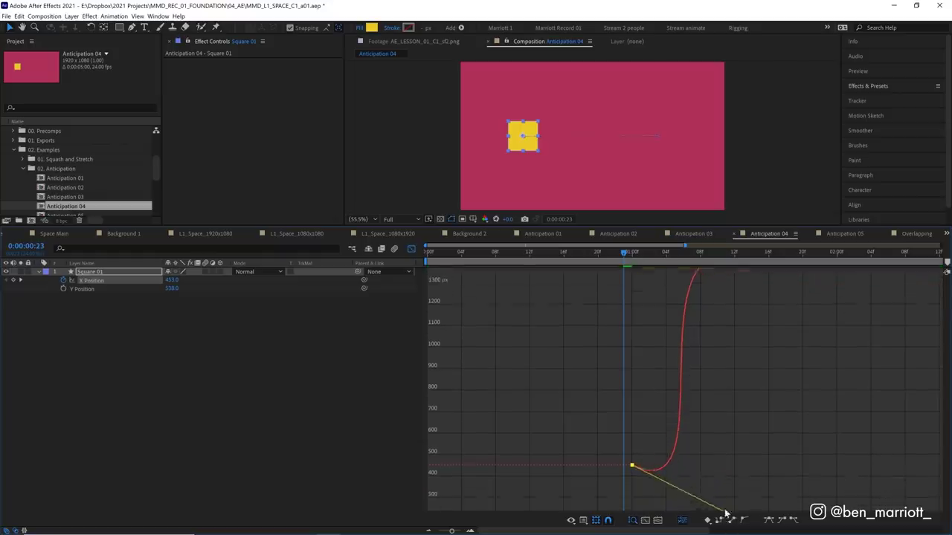
pyautogui.press('space')
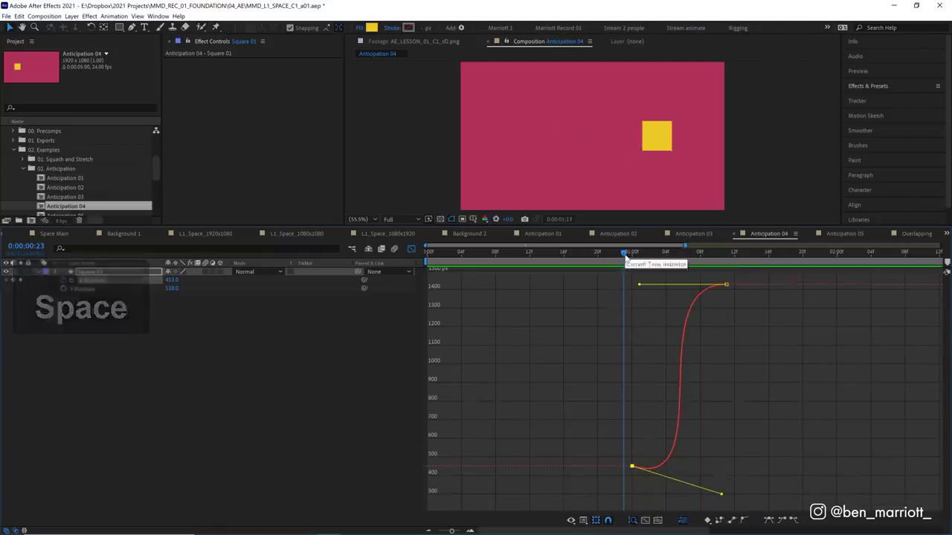
pyautogui.press('space')
pyautogui.click(597, 253)
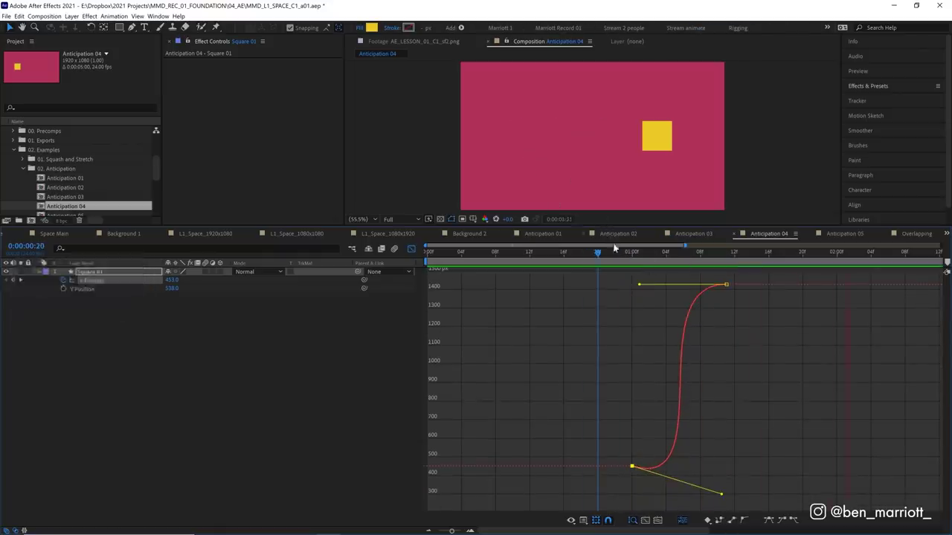
pyautogui.press('space')
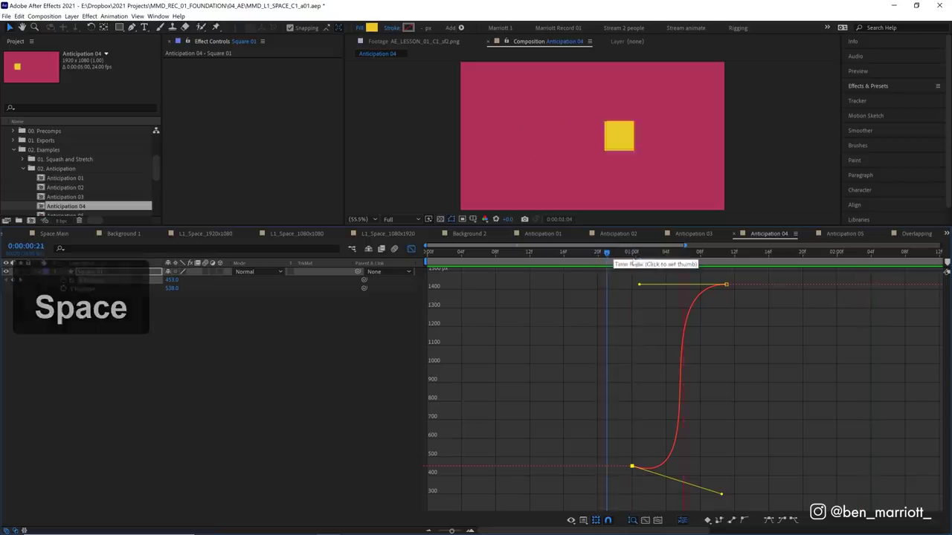
pyautogui.click(632, 253)
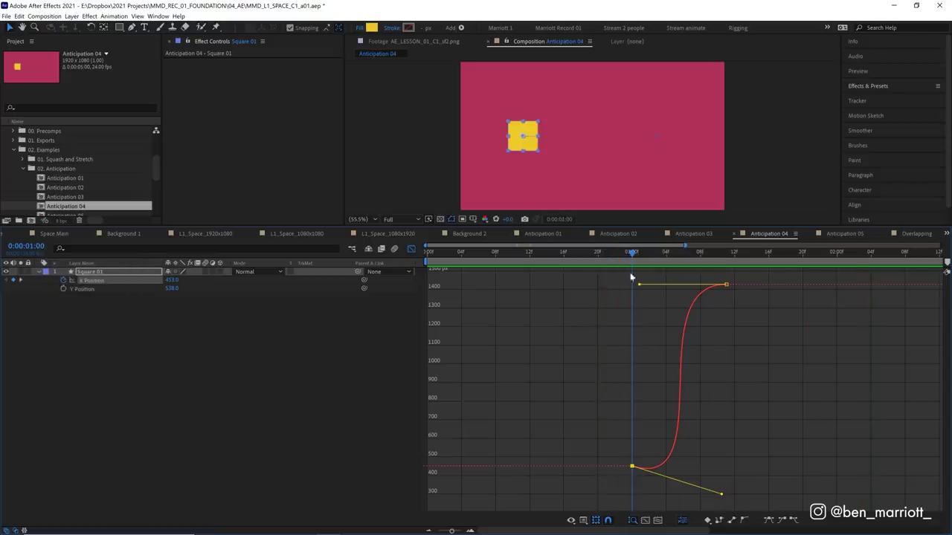
# Step: Stretch the graph around the move, step frame by frame through the dip, and preview again
pyautogui.click(471, 531)
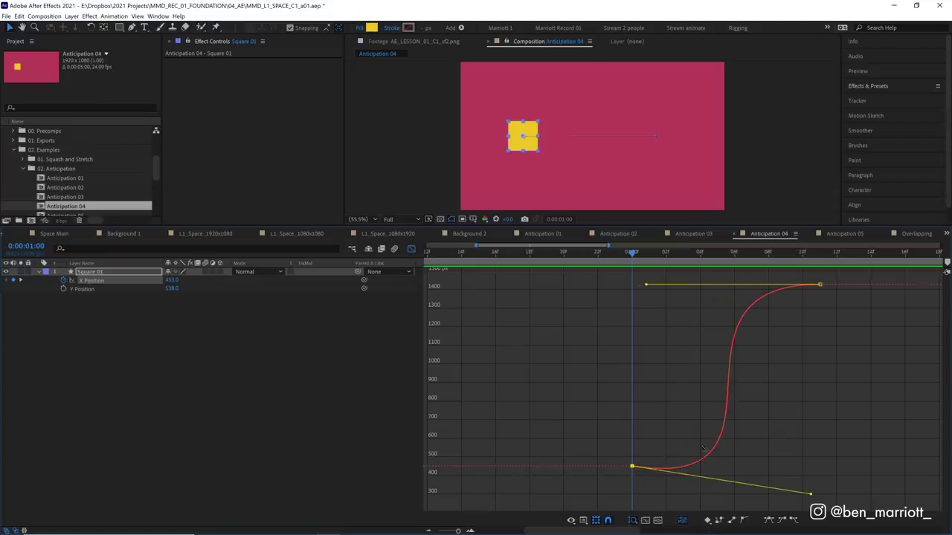
pyautogui.click(657, 505)
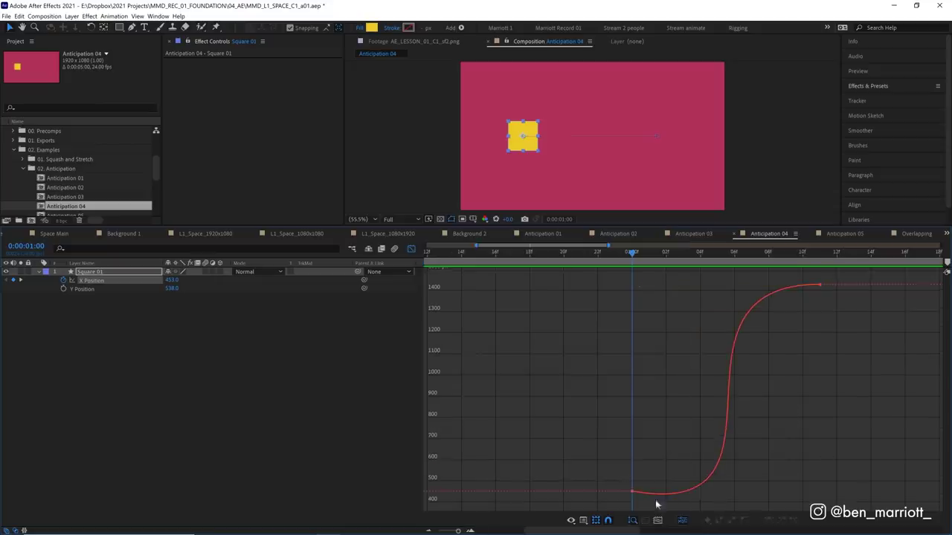
pyautogui.click(633, 493)
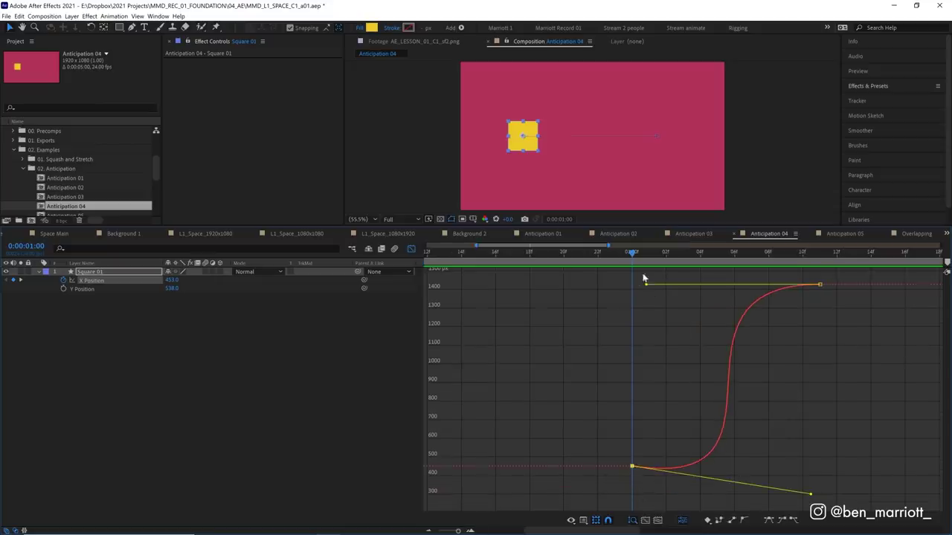
pyautogui.press('pagedown')
pyautogui.press('pageup')
pyautogui.press('pagedown')
pyautogui.press('pageup')
pyautogui.press('space')
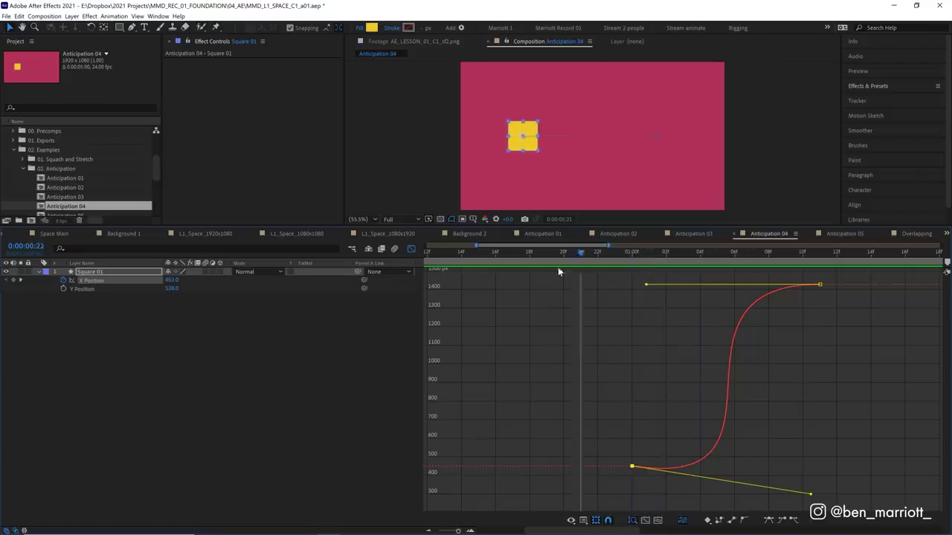
pyautogui.press('space')
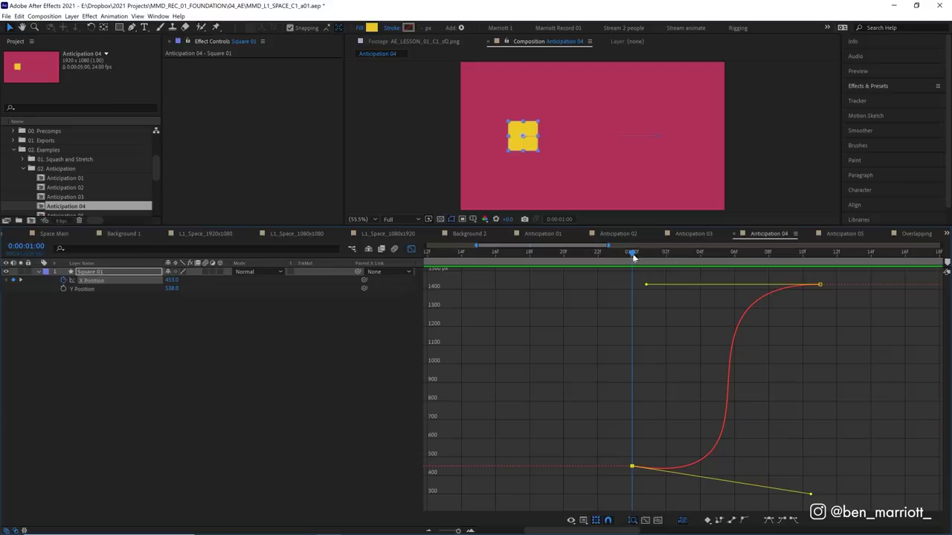
pyautogui.press('space')
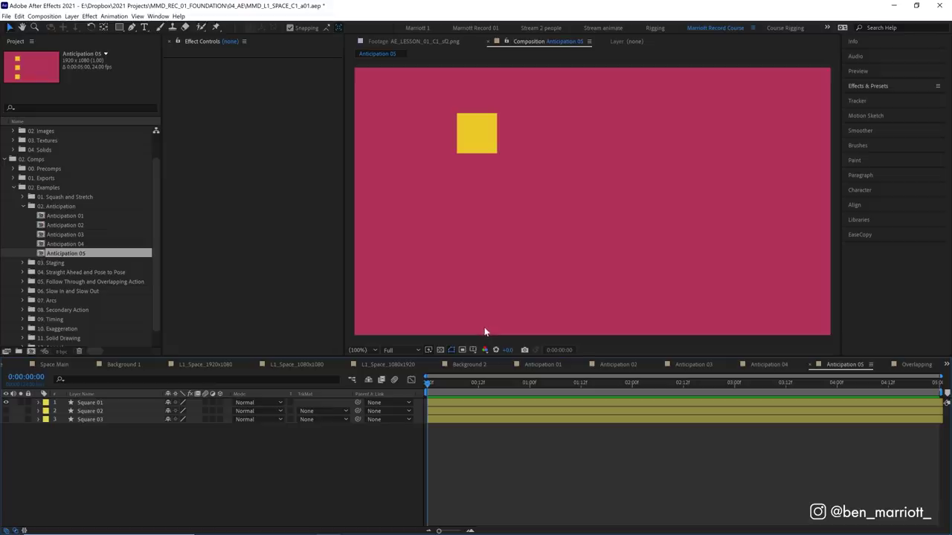
# Step: Preview and scrub Square 01's tilt-back-then-roll-right move, then display Square 02 instead
pyautogui.hotkey('ctrl', 'Down')
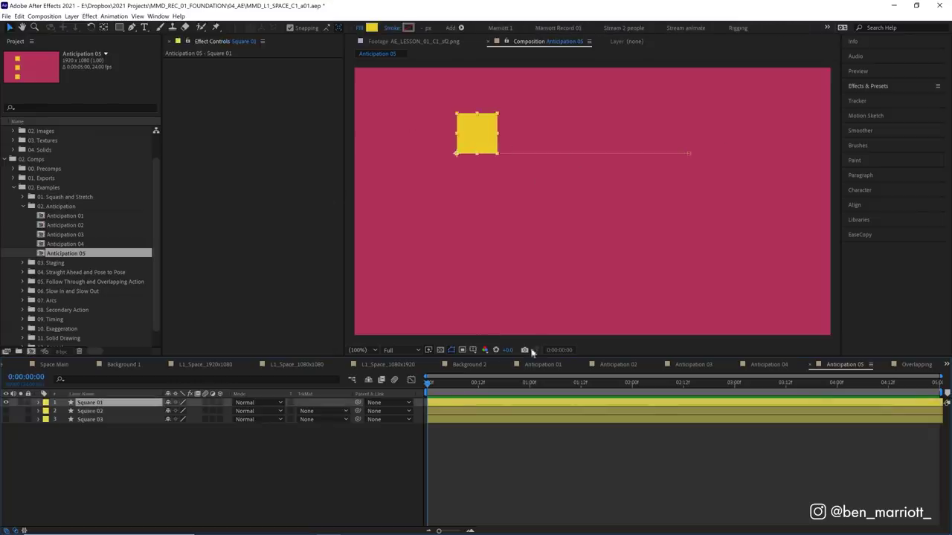
pyautogui.press('space')
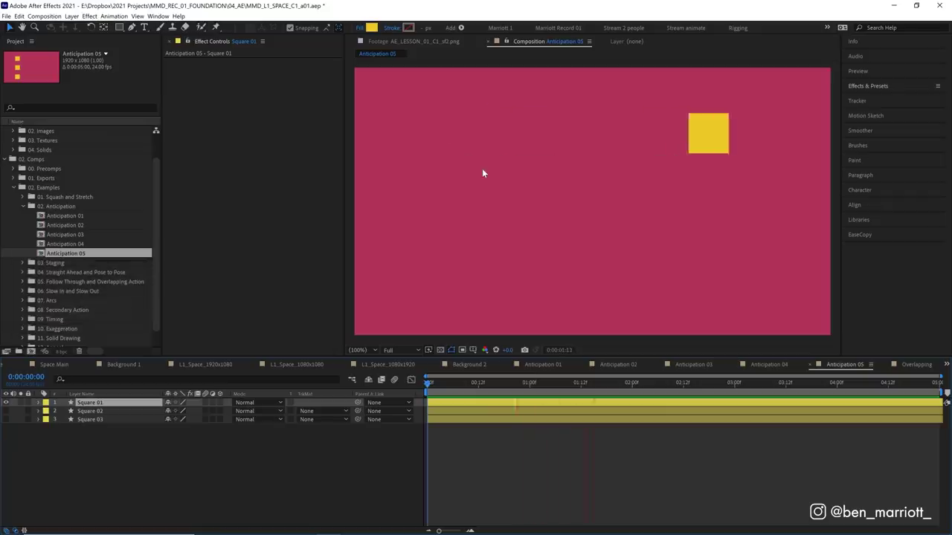
pyautogui.press('space')
pyautogui.moveTo(429, 384); pyautogui.dragTo(488, 387)
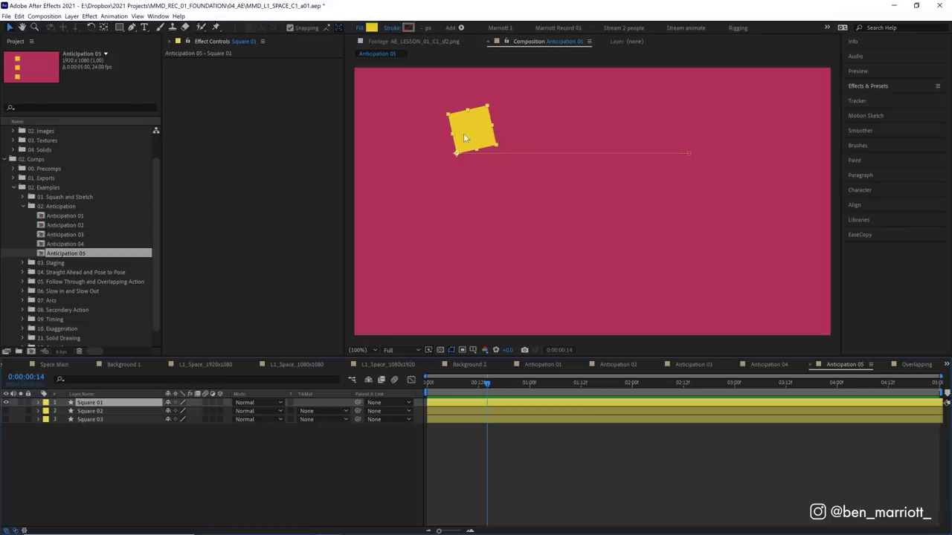
pyautogui.moveTo(487, 386); pyautogui.dragTo(560, 385)
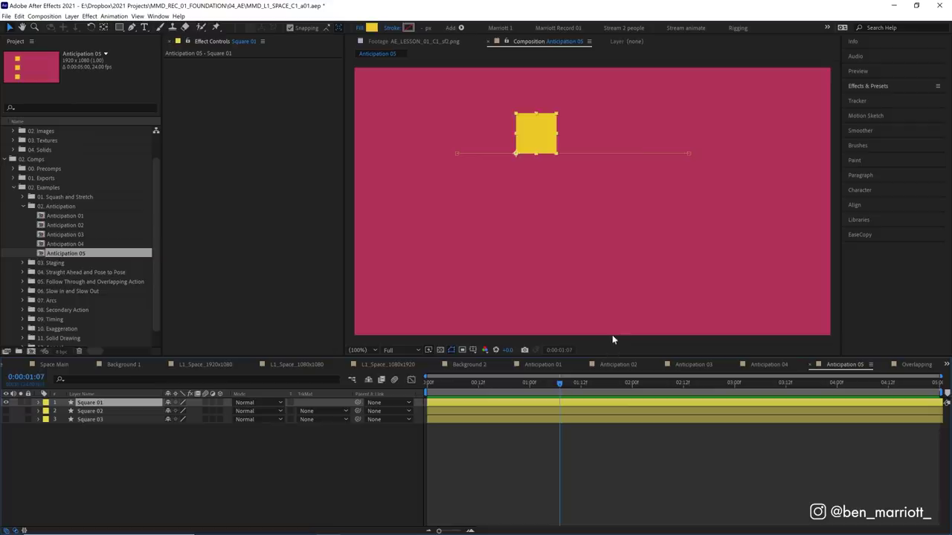
pyautogui.press('space')
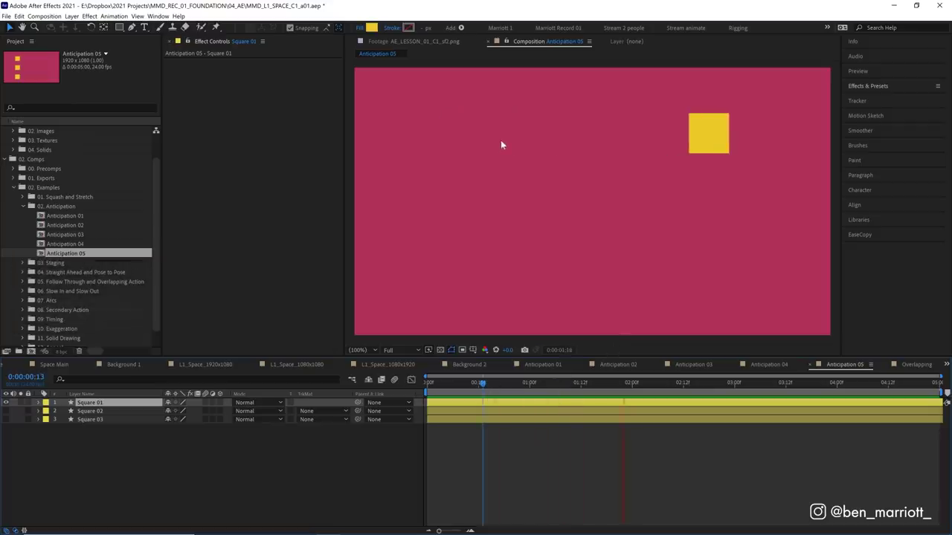
pyautogui.click(477, 210)
# Step: Preview Square 02's squash-and-move, scrubbing to its squashed pose before playing the move
pyautogui.press('space')
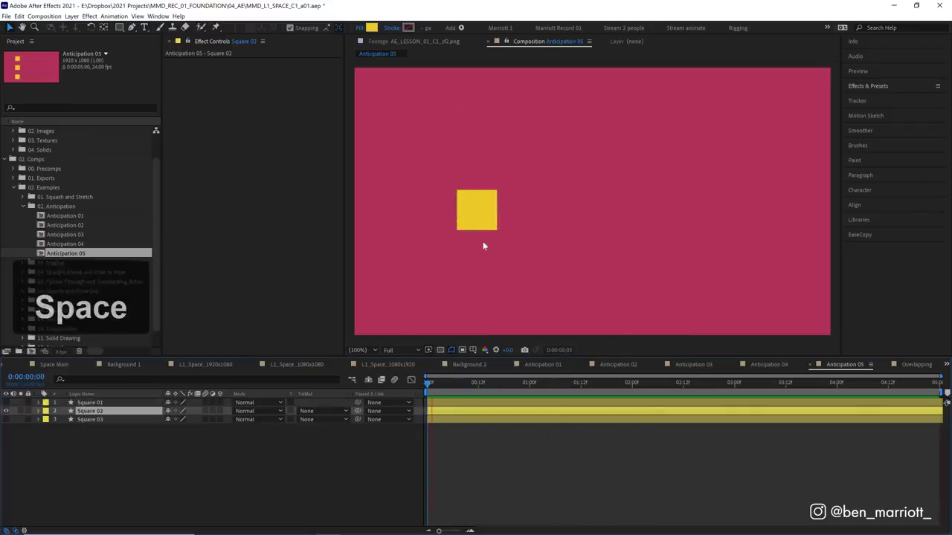
pyautogui.moveTo(463, 393); pyautogui.dragTo(512, 387)
pyautogui.press('space')
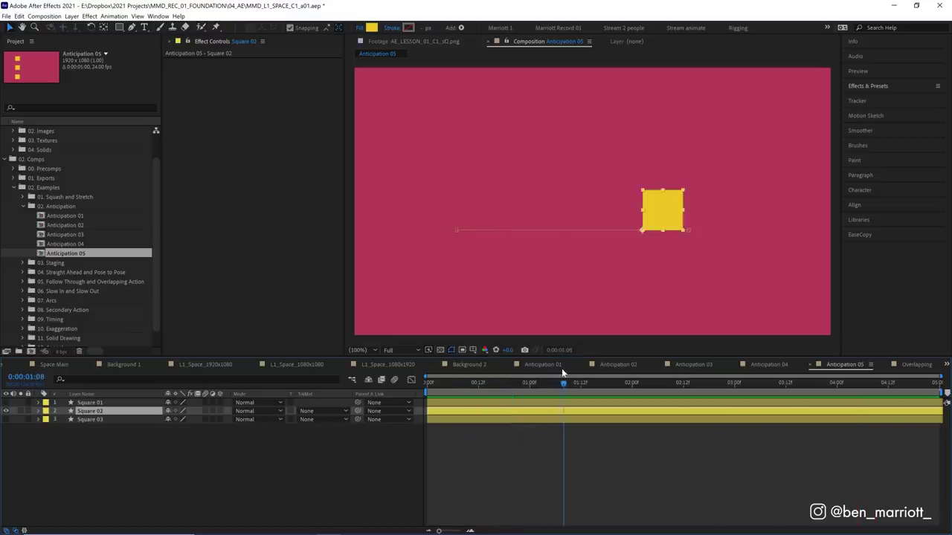
pyautogui.press('space')
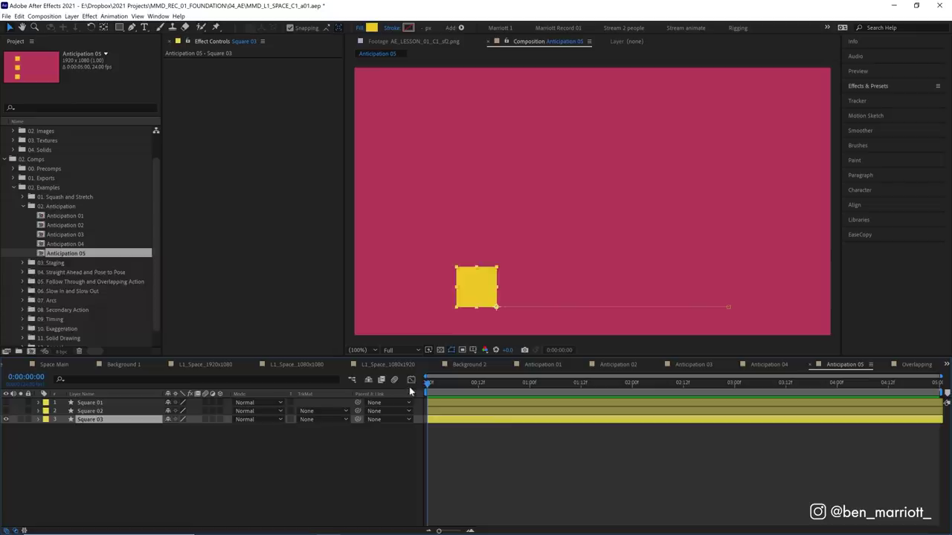
pyautogui.press('space')
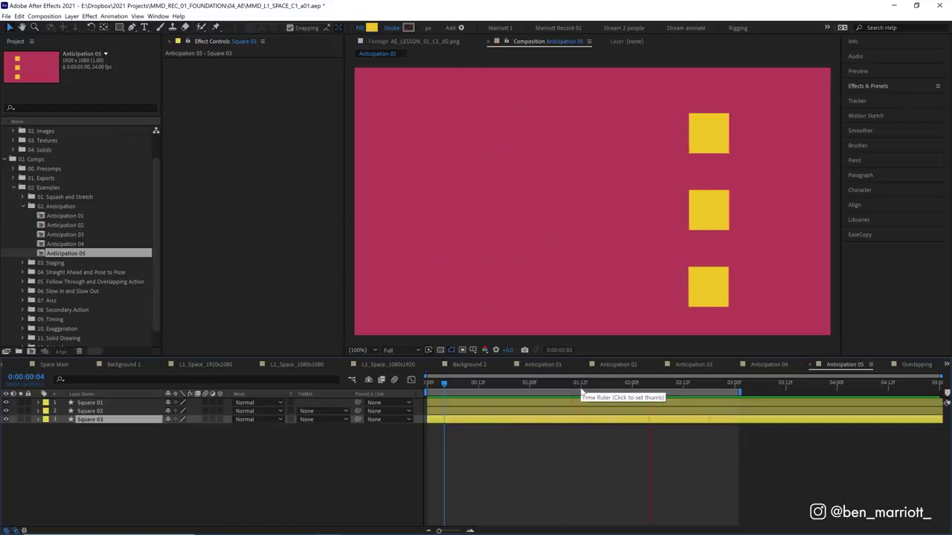
pyautogui.click(531, 382)
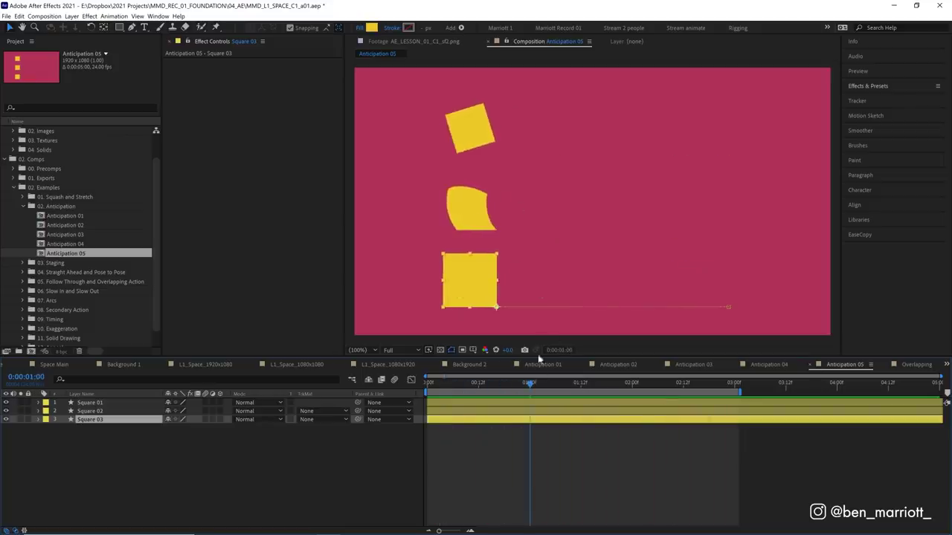
pyautogui.moveTo(549, 388); pyautogui.dragTo(461, 390)
pyautogui.press('space')
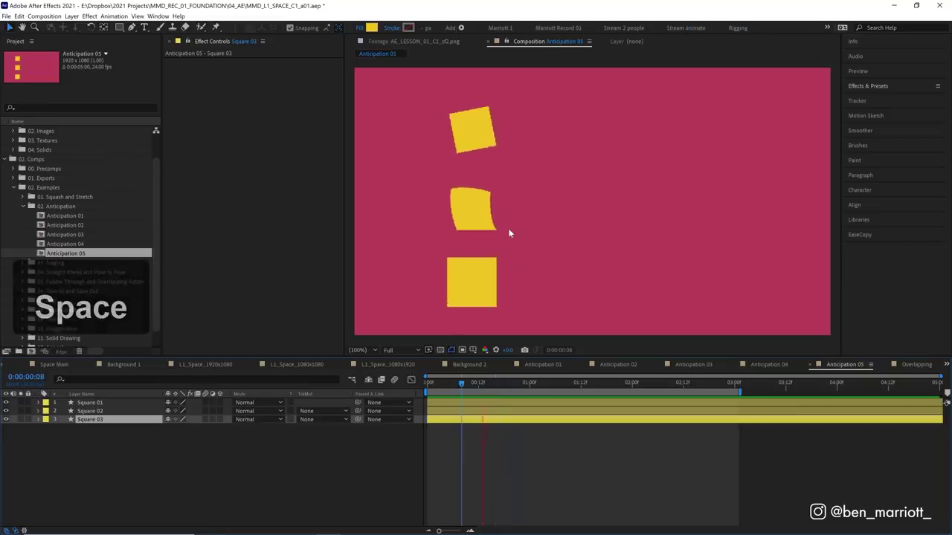